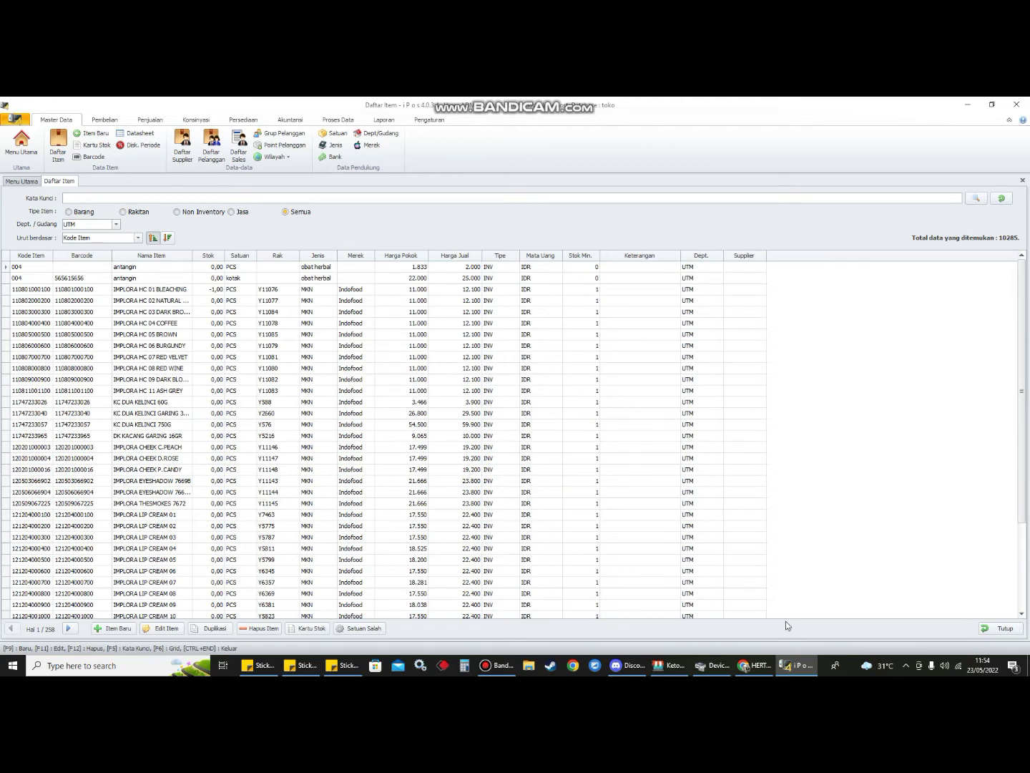
- Select the second Antangin item, then show the Data User options under Pengaturan
left_click(387, 281)
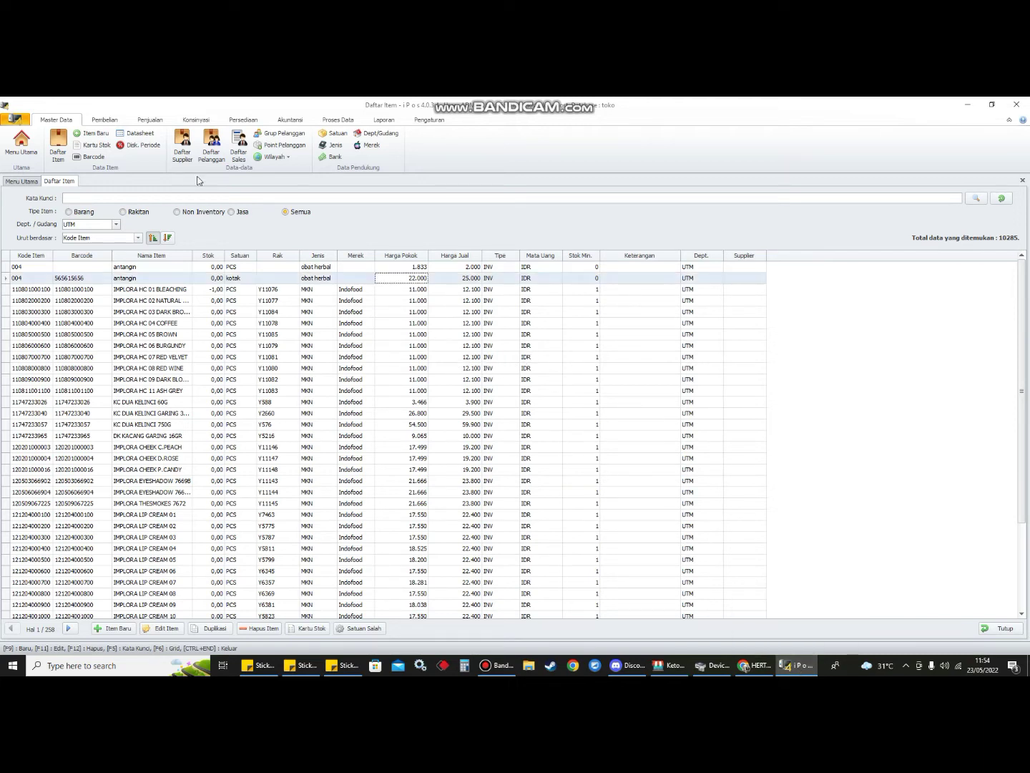
left_click(428, 120)
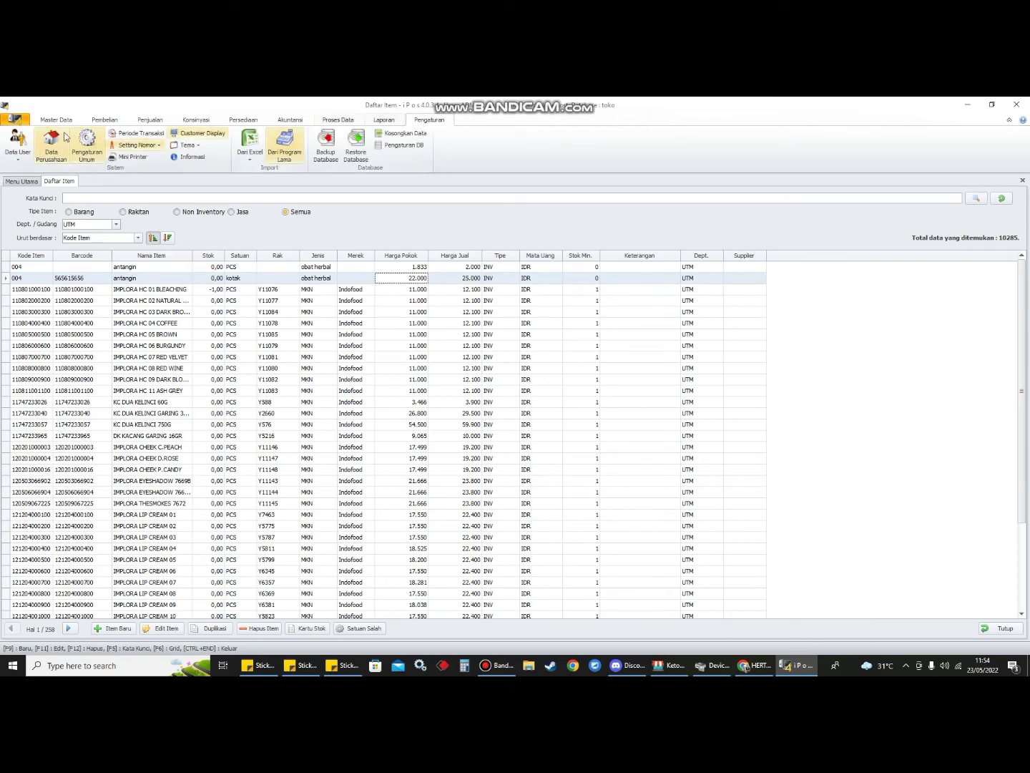
left_click(17, 147)
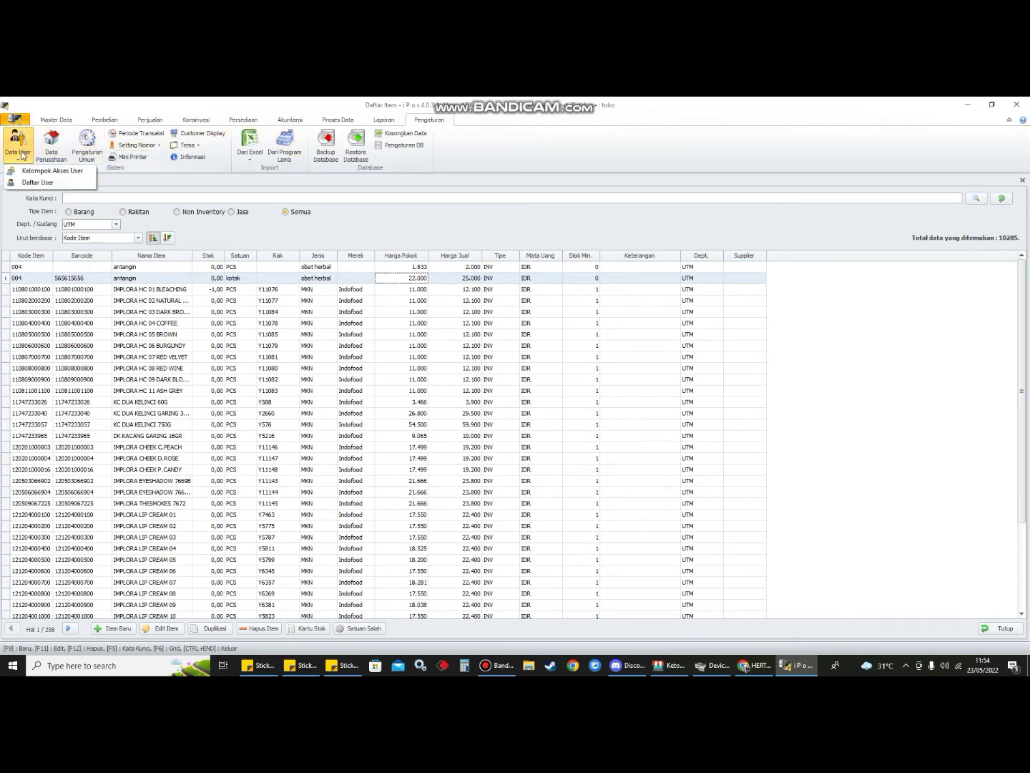
- Open Kelompok Akses User for the KASIR group and review its Transaksi and Master Data permissions
left_click(49, 174)
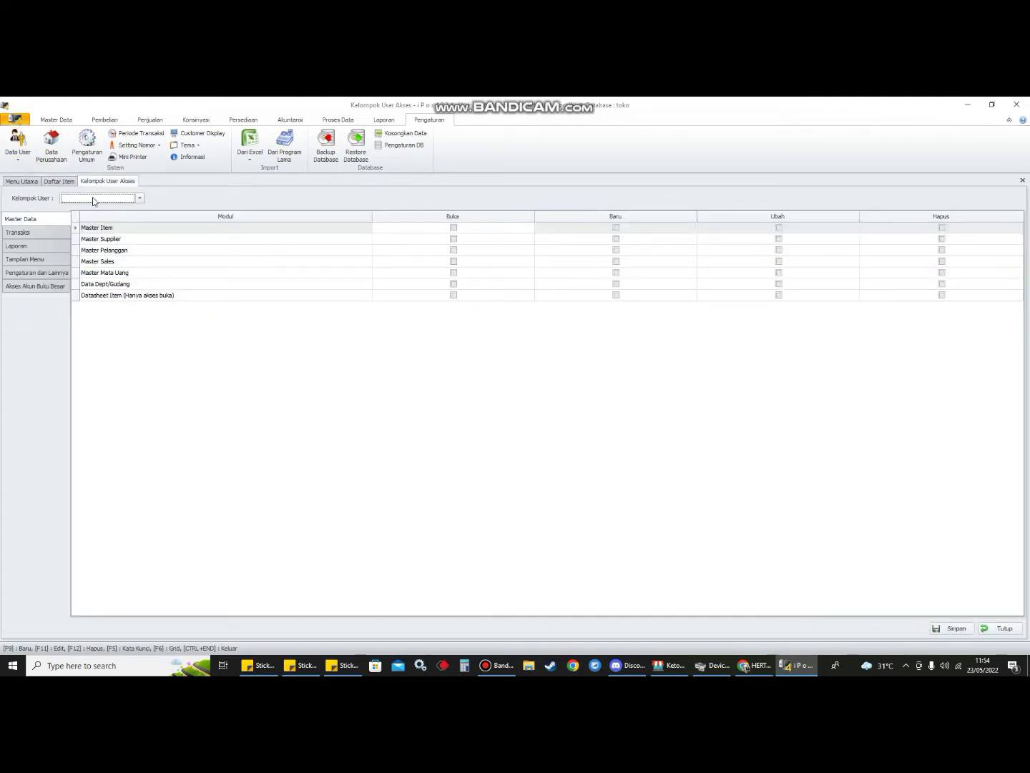
left_click(94, 204)
left_click(94, 235)
left_click(57, 237)
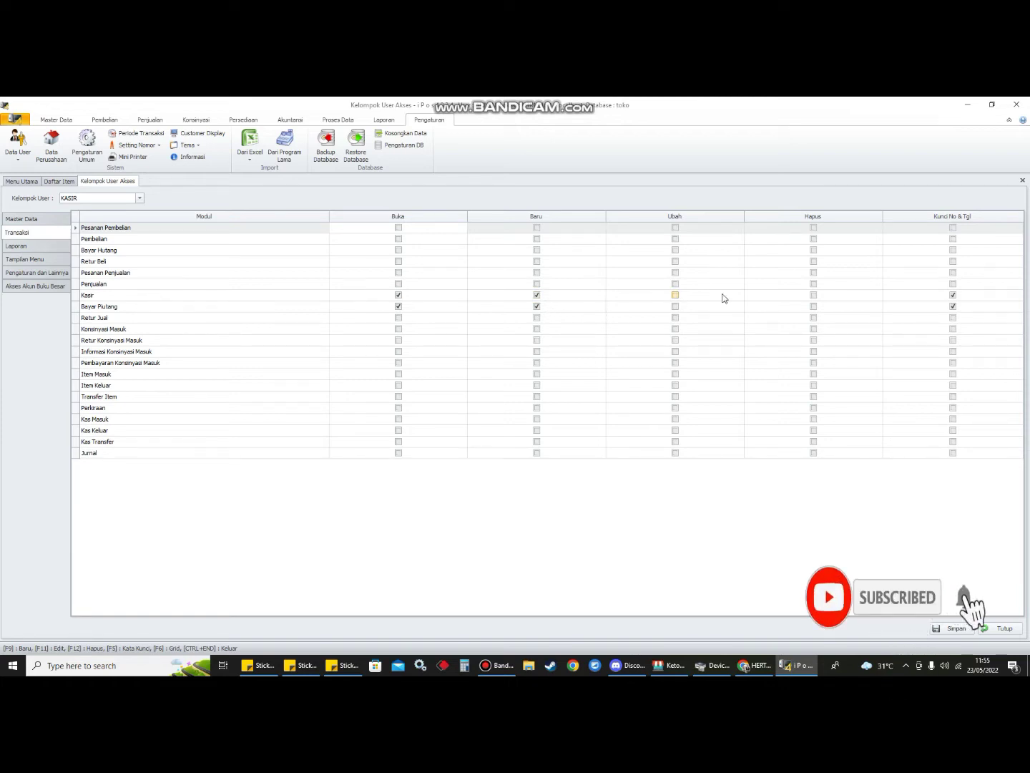
left_click(8, 223)
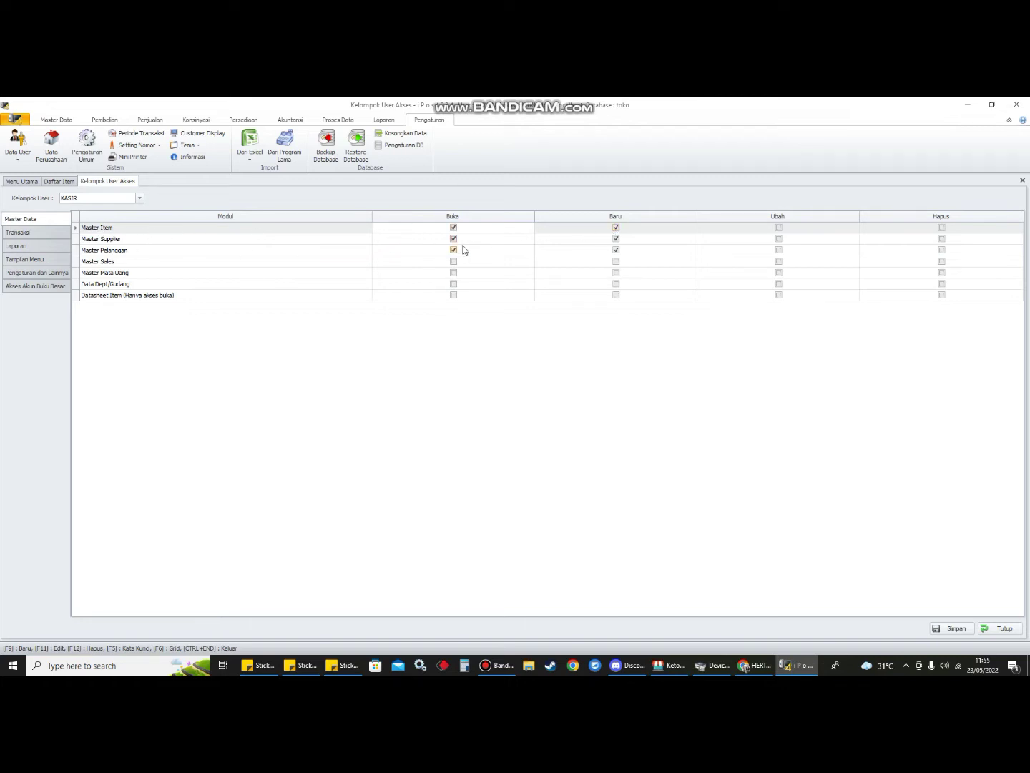
left_click(26, 233)
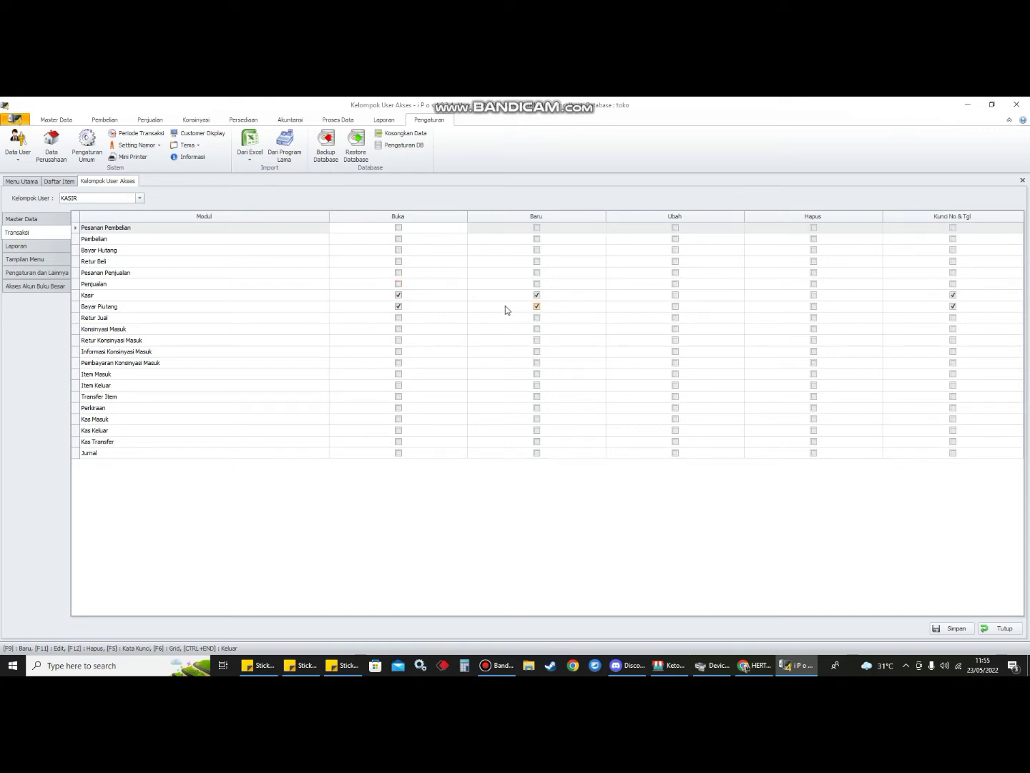
- Grant KASIR Buka and Baru rights for both Pembelian and Penjualan
left_click(398, 239)
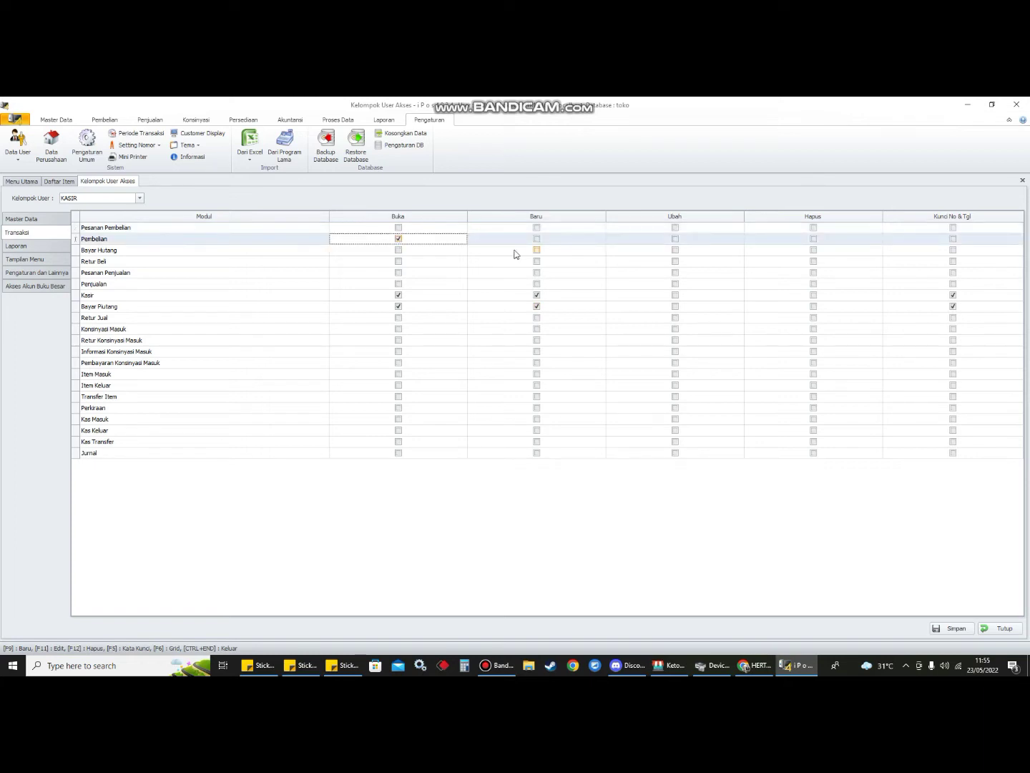
left_click(537, 239)
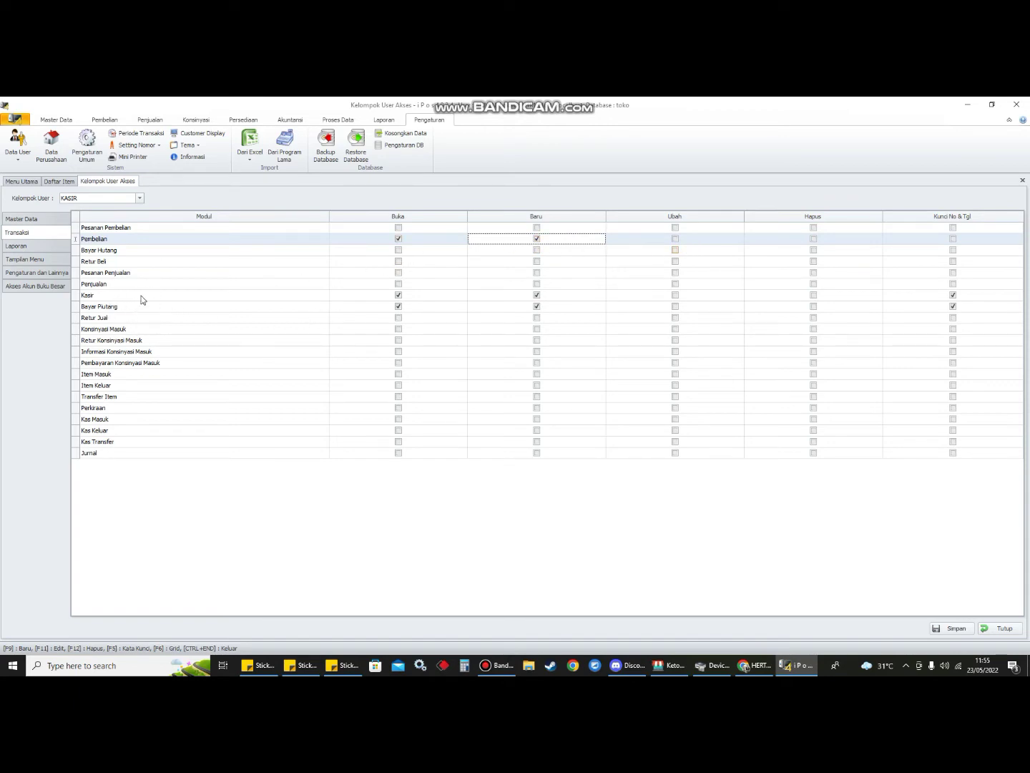
left_click(398, 284)
left_click(543, 286)
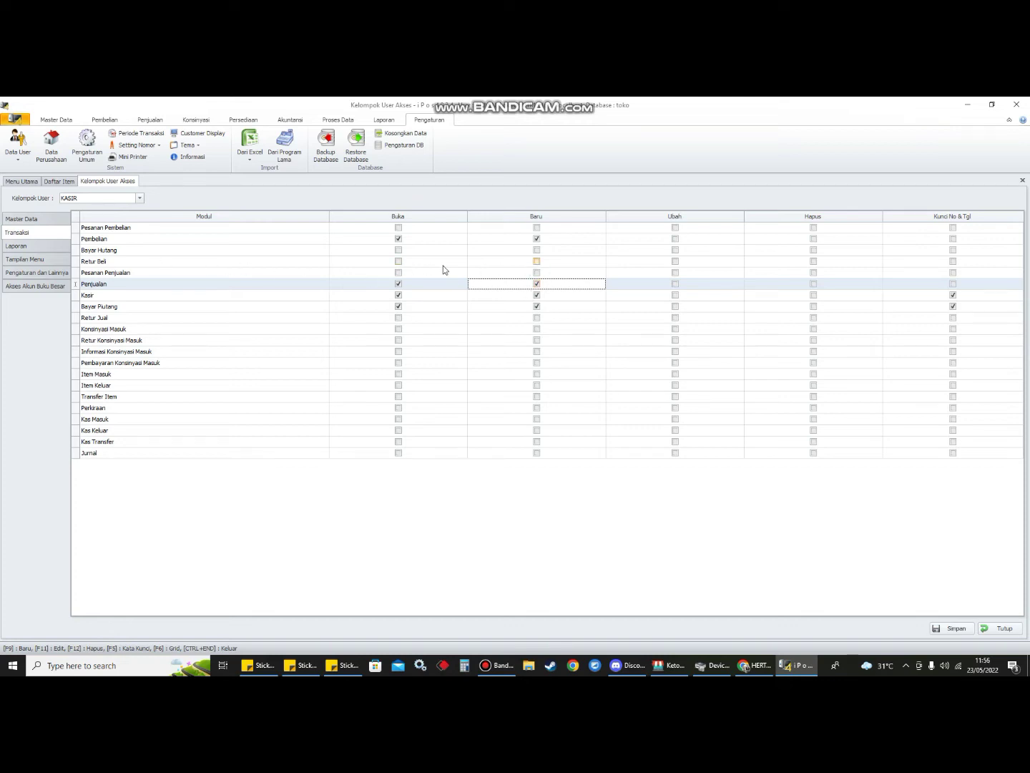
left_click(11, 246)
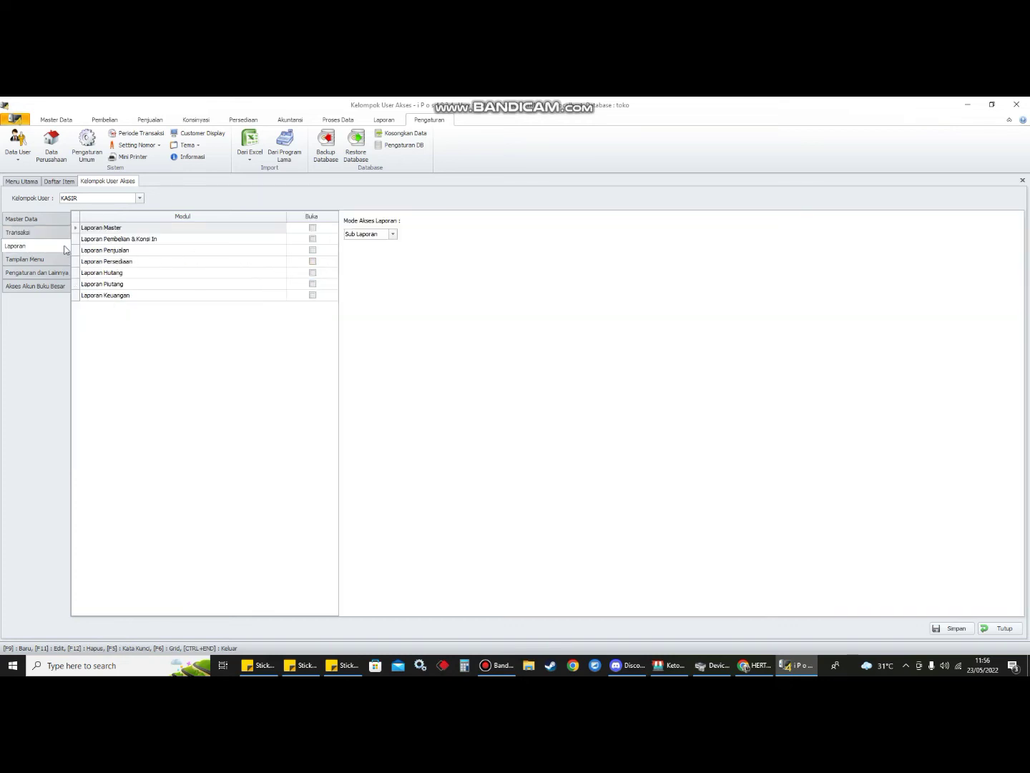
- Tick Buka for Laporan Penjualan, and tick the Master, Pembelian, Penjualan and Laporan menus on Tampilan Menu
left_click(313, 252)
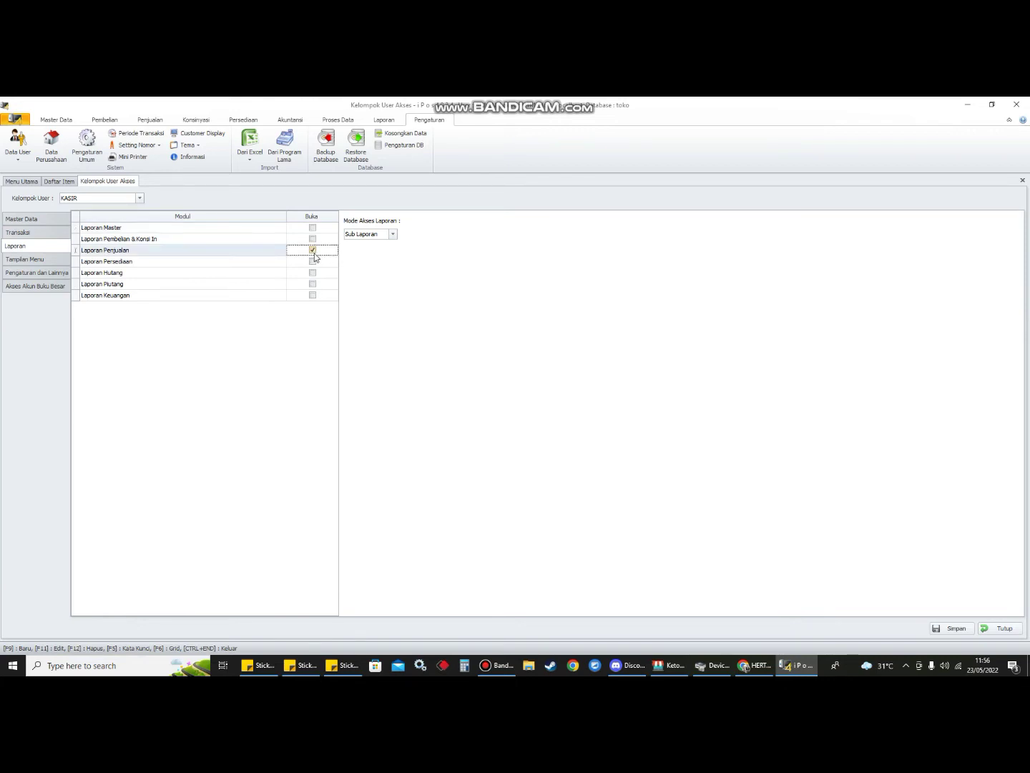
left_click(30, 261)
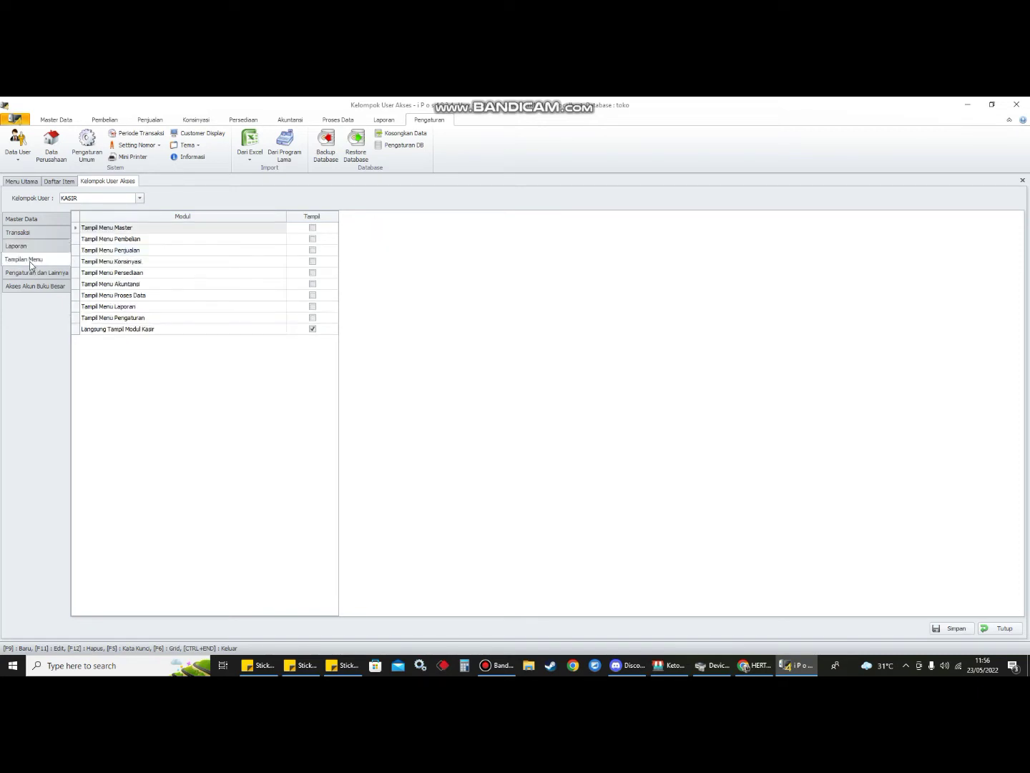
left_click(313, 229)
left_click(313, 240)
left_click(313, 250)
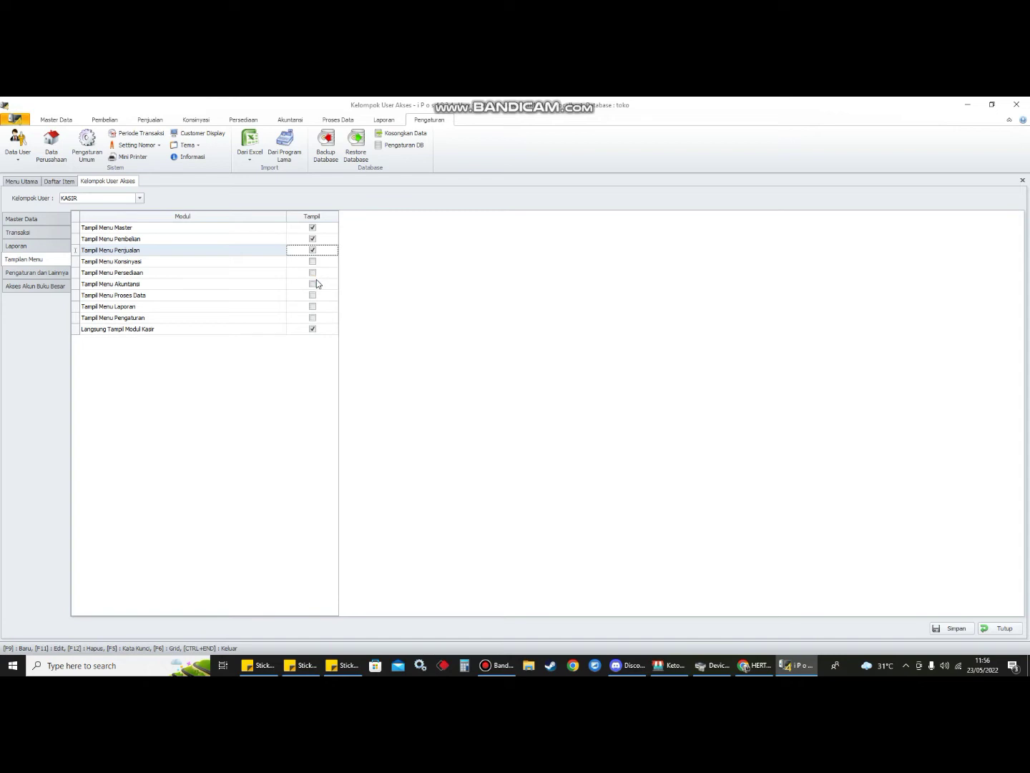
left_click(312, 306)
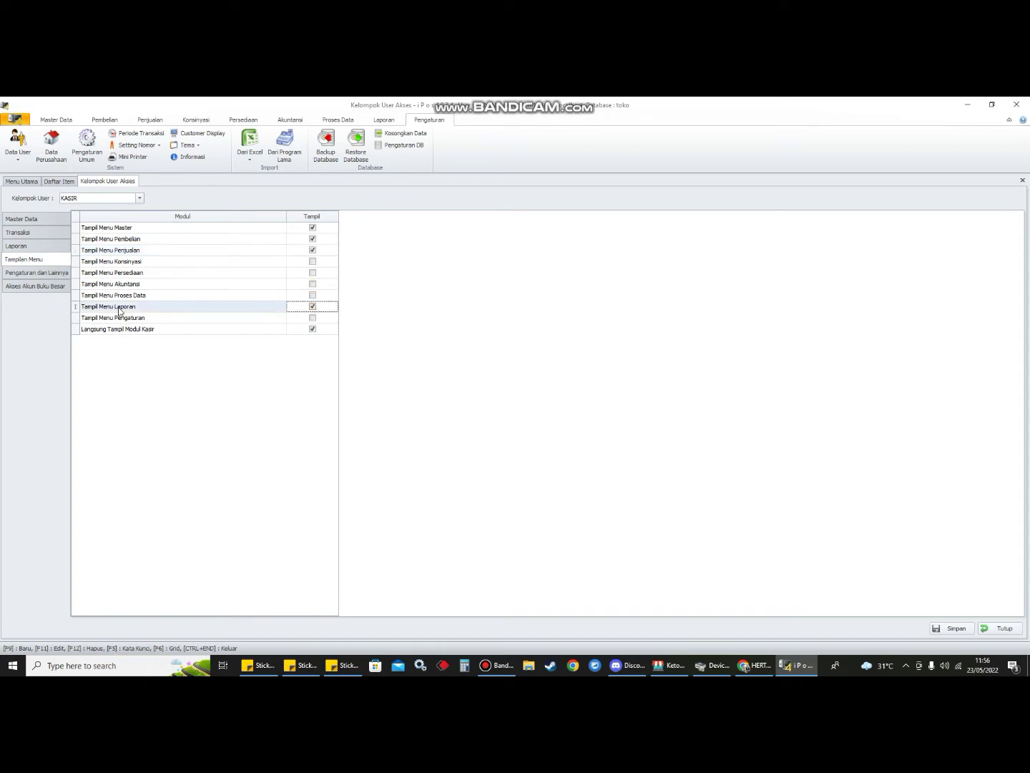
left_click(24, 245)
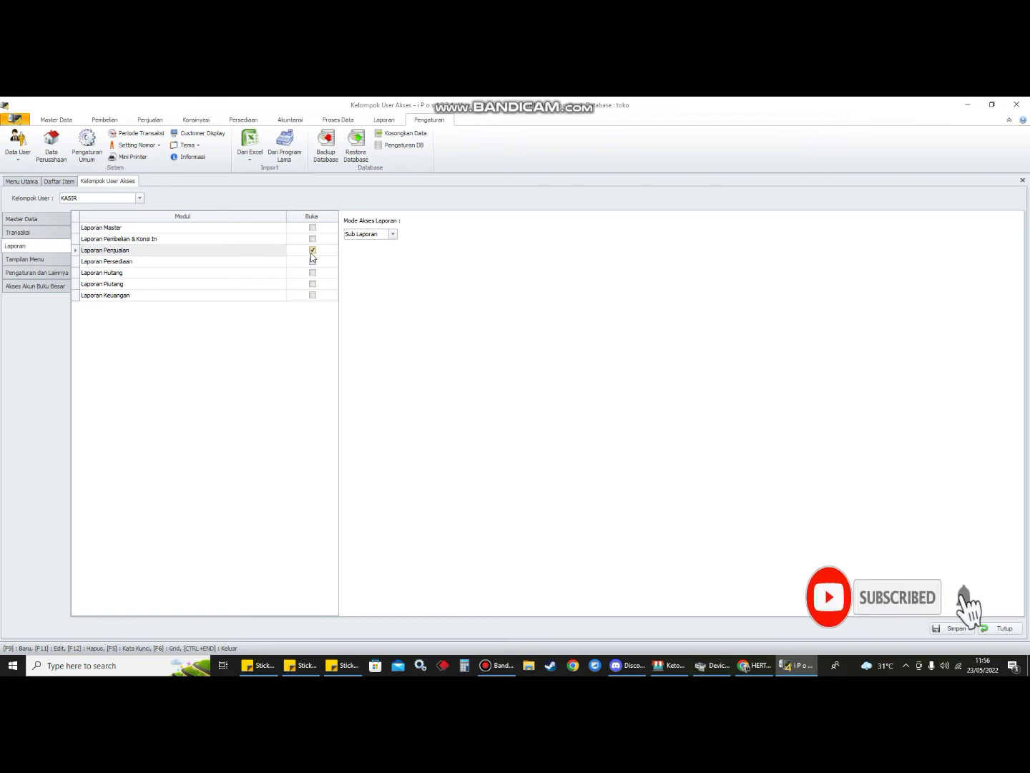
left_click(33, 272)
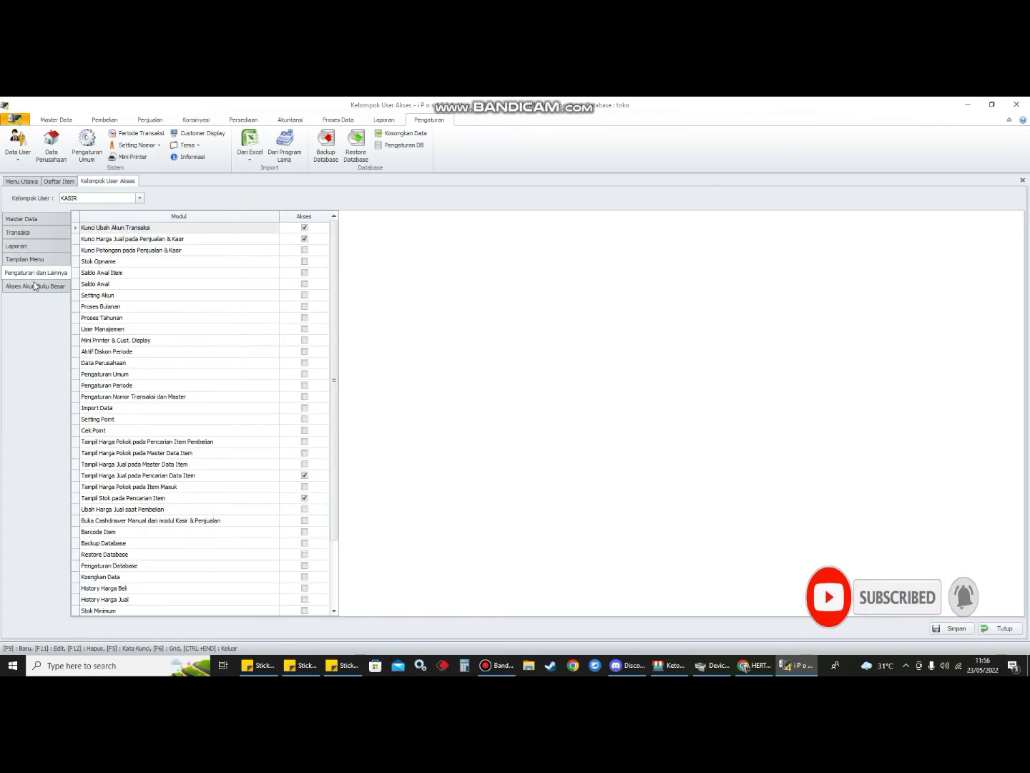
- Grant KASIR Buka and Baru rights for Item Masuk
left_click(36, 286)
left_click(39, 261)
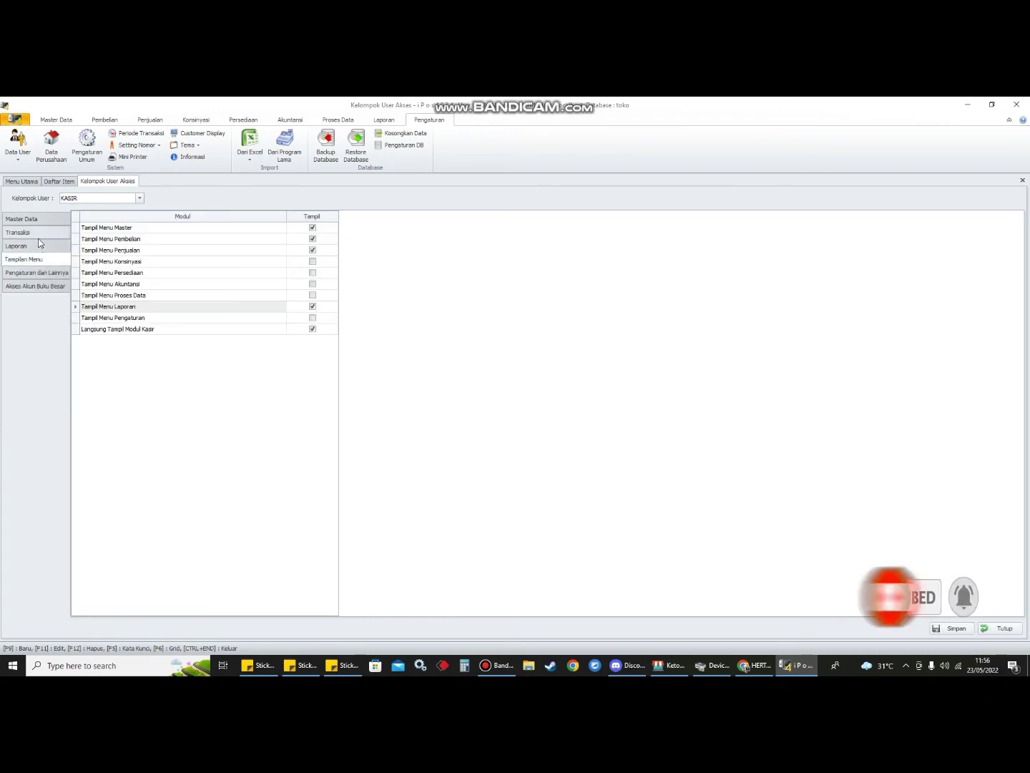
left_click(38, 232)
left_click(37, 220)
left_click(37, 233)
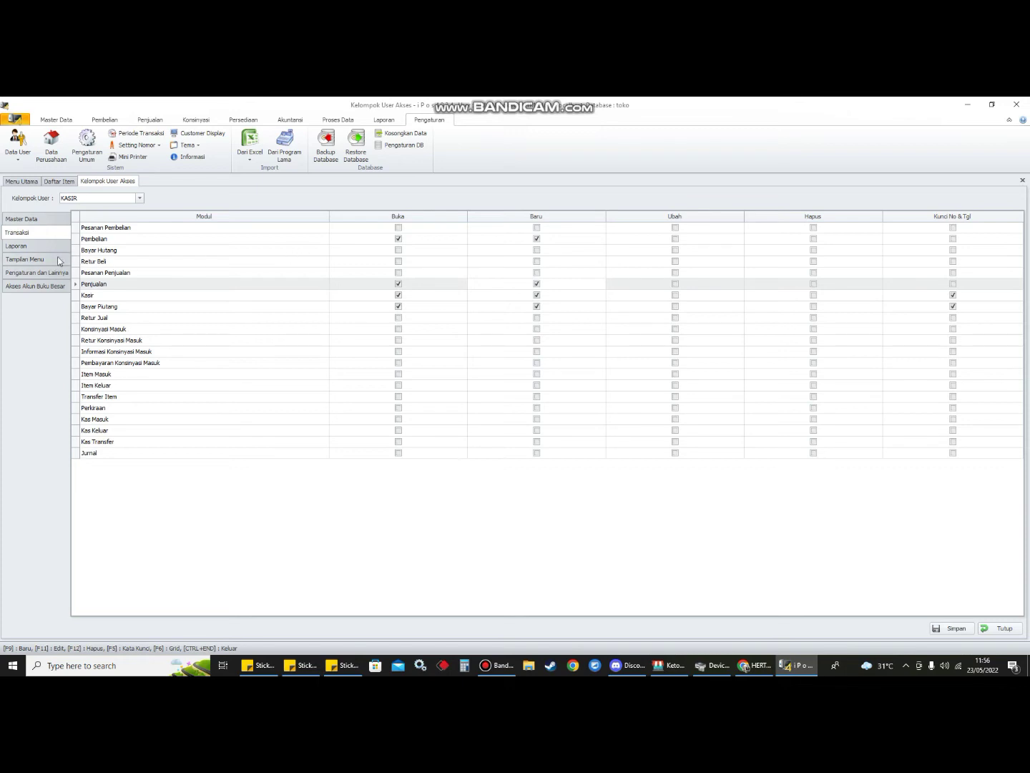
left_click(46, 257)
left_click(35, 236)
left_click(398, 373)
left_click(541, 377)
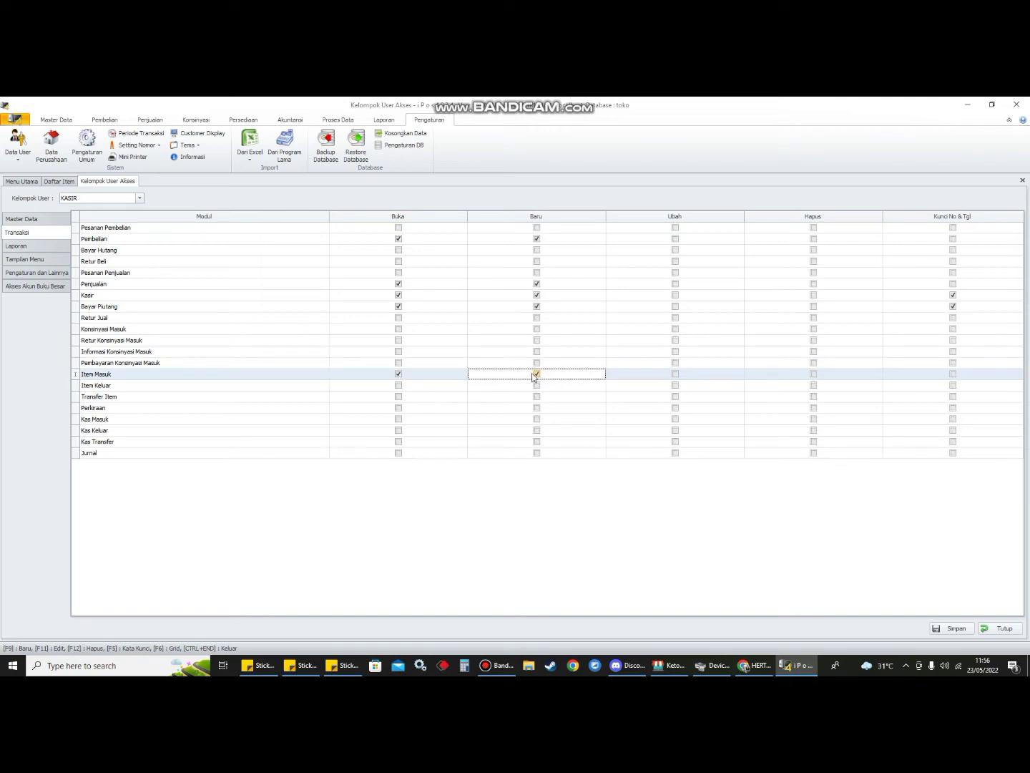
- Make the Persediaan menu visible to the KASIR group
left_click(34, 259)
left_click(315, 274)
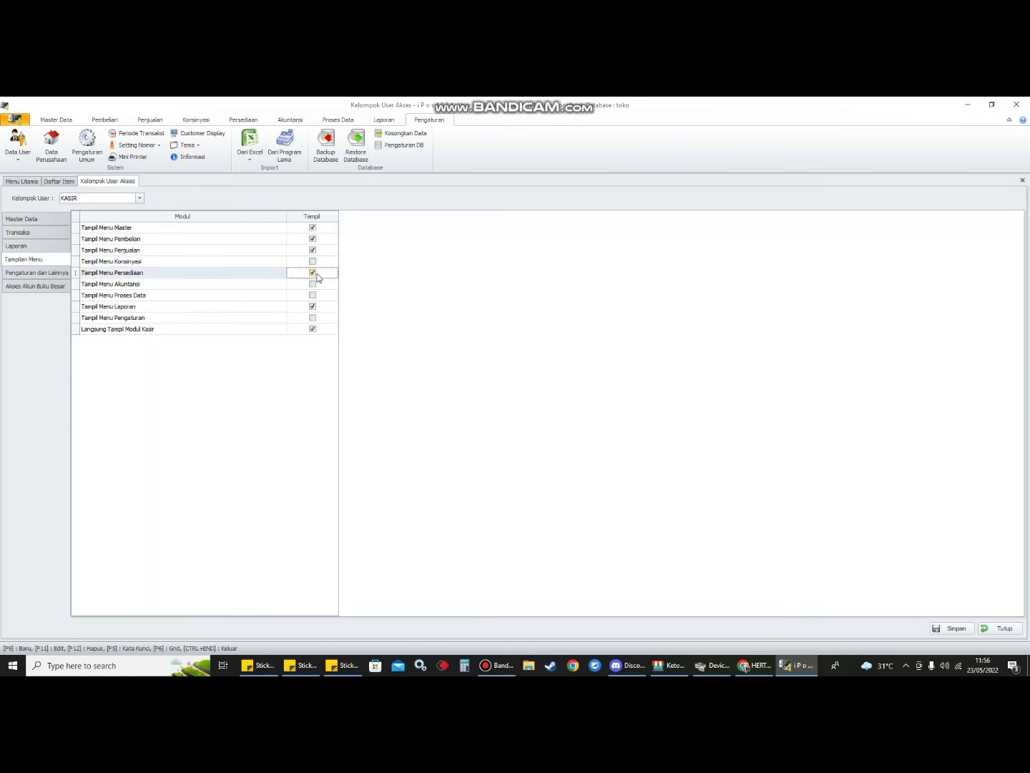
left_click(23, 246)
left_click(29, 232)
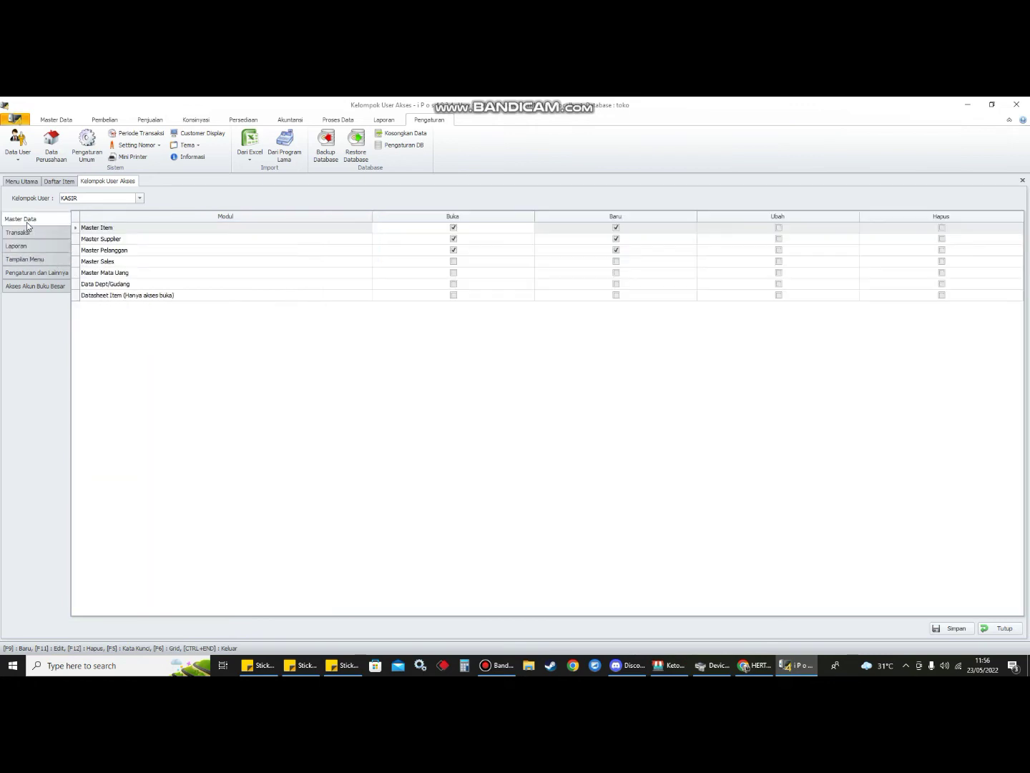
left_click(33, 259)
left_click(35, 274)
- Review KASIR's Master Data, Transaksi, Laporan and Tampilan Menu permissions once more
left_click(22, 245)
left_click(28, 231)
left_click(22, 219)
left_click(33, 259)
left_click(30, 249)
left_click(33, 234)
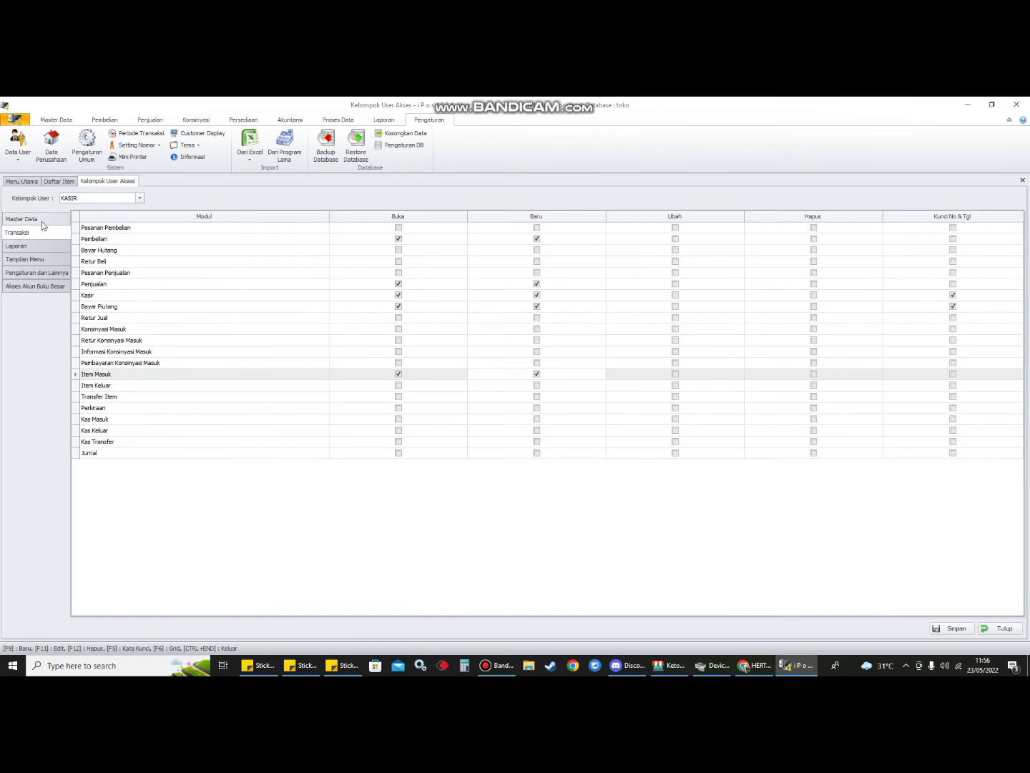
left_click(42, 222)
left_click(38, 231)
left_click(37, 248)
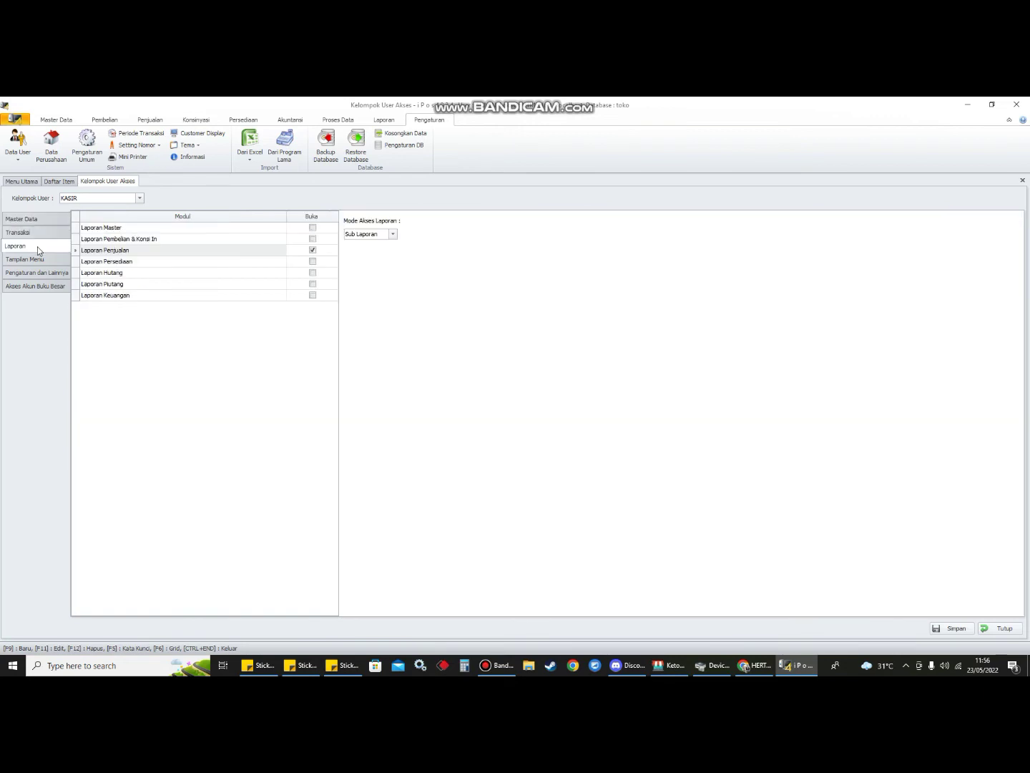
left_click(37, 237)
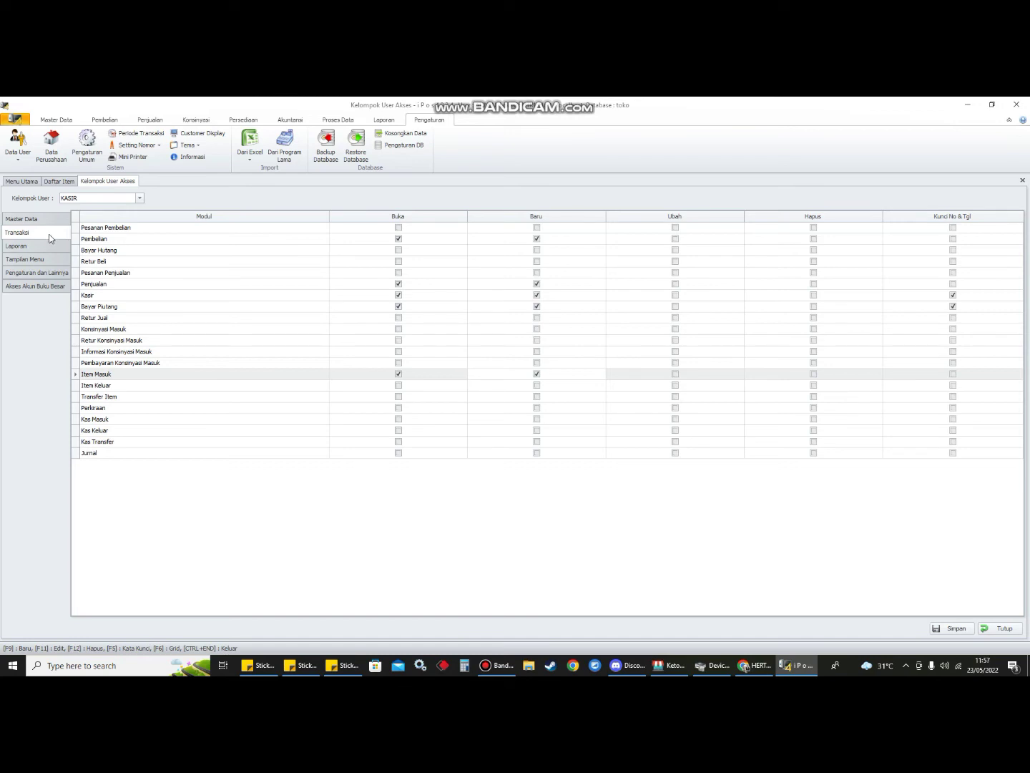
- Save KASIR's access rights and relaunch APLIKASI KASIR TOKO from the taskbar
left_click(960, 628)
left_click(573, 417)
mouse_move(796, 666)
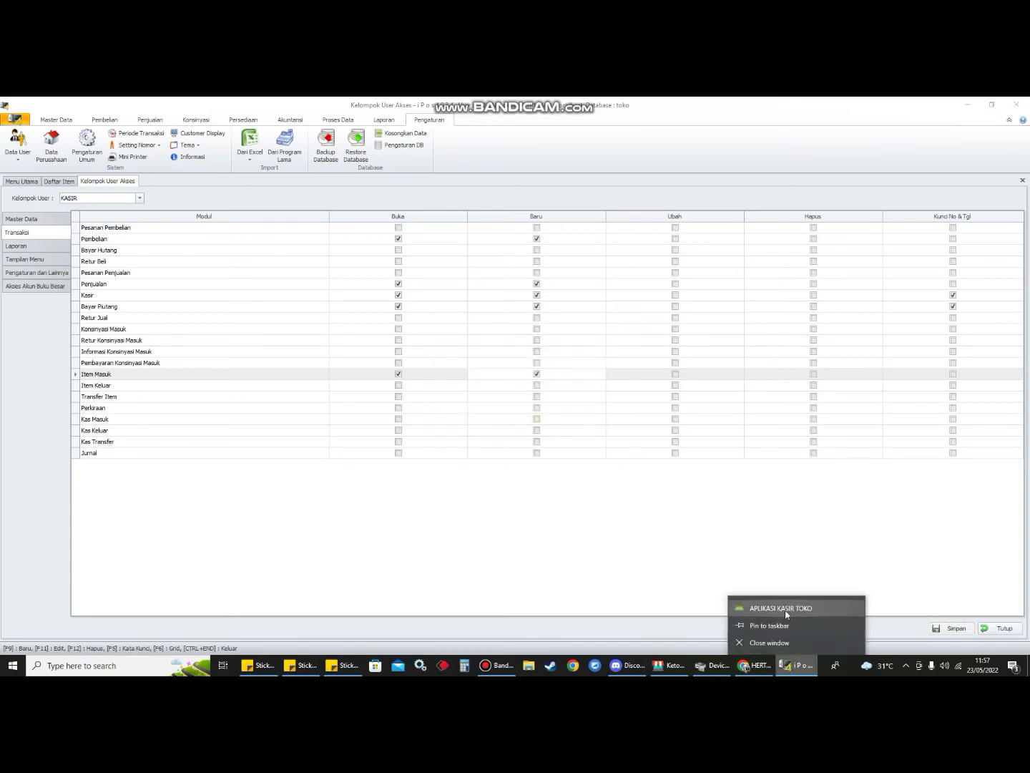
left_click(751, 603)
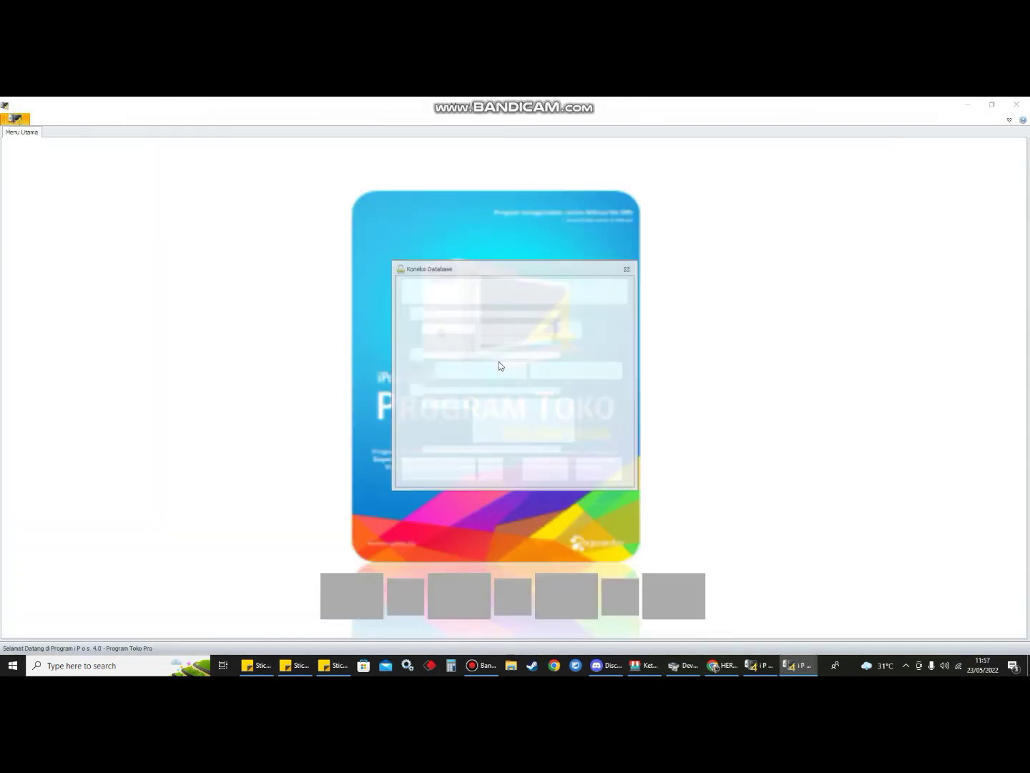
- Log in to the toko database as the kasir user with its password and a shift
left_click(502, 415)
double_click(502, 415)
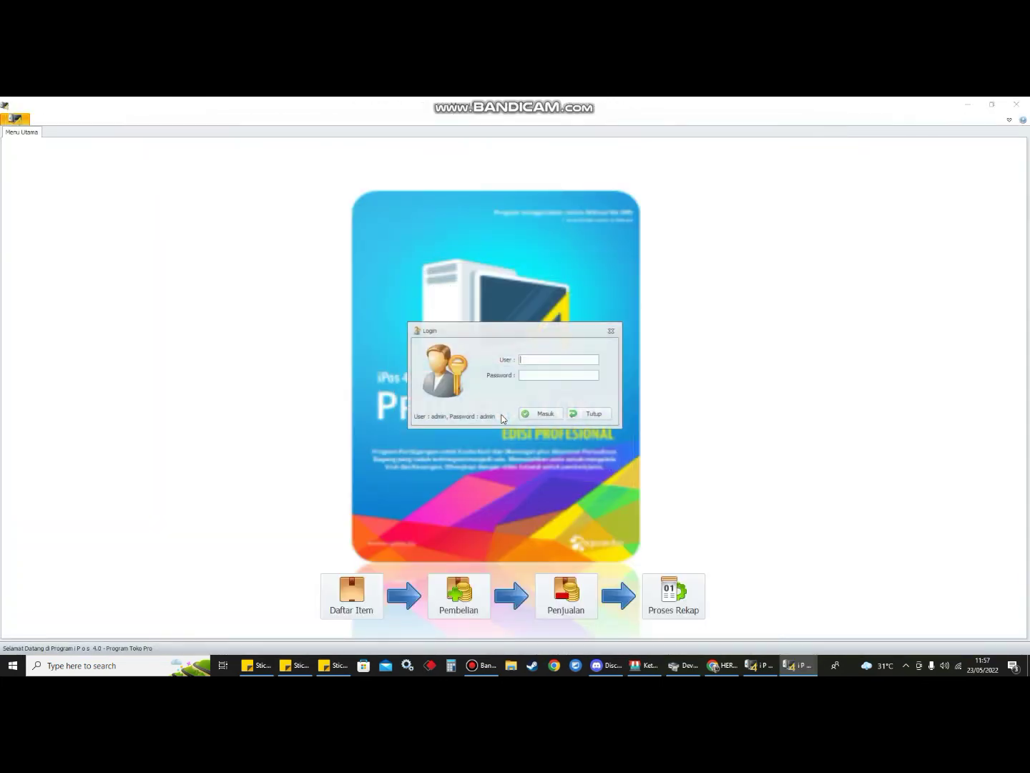
type("kasir")
key("Tab")
type("kasir")
key("Tab")
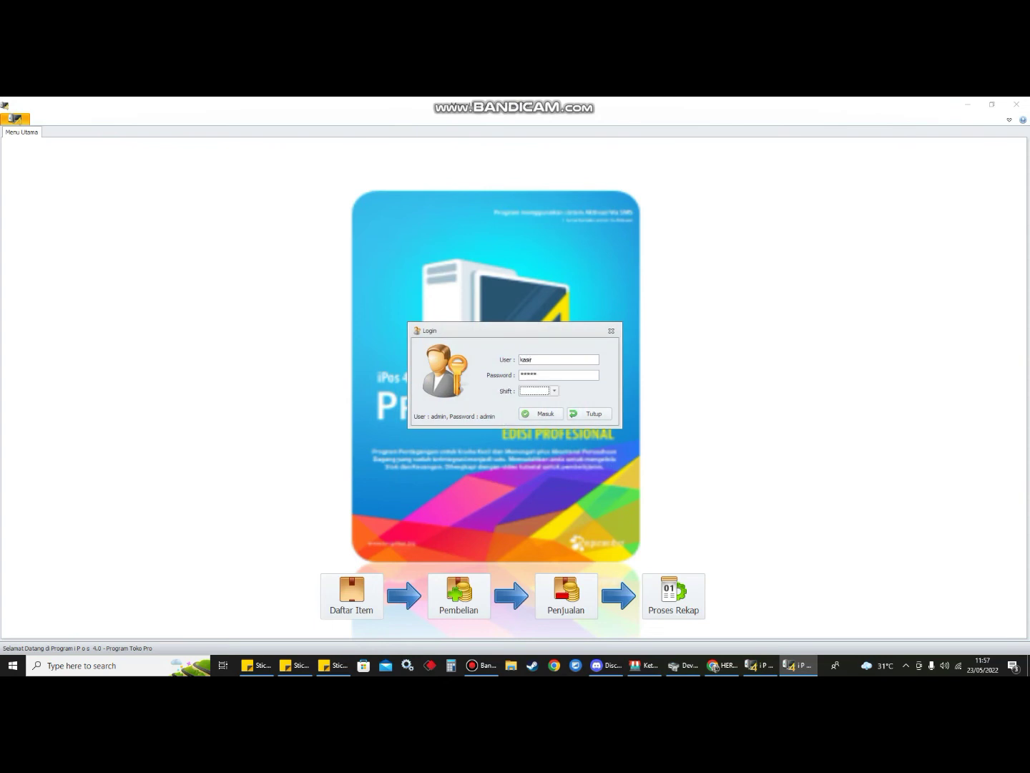
key("Down")
key("Return")
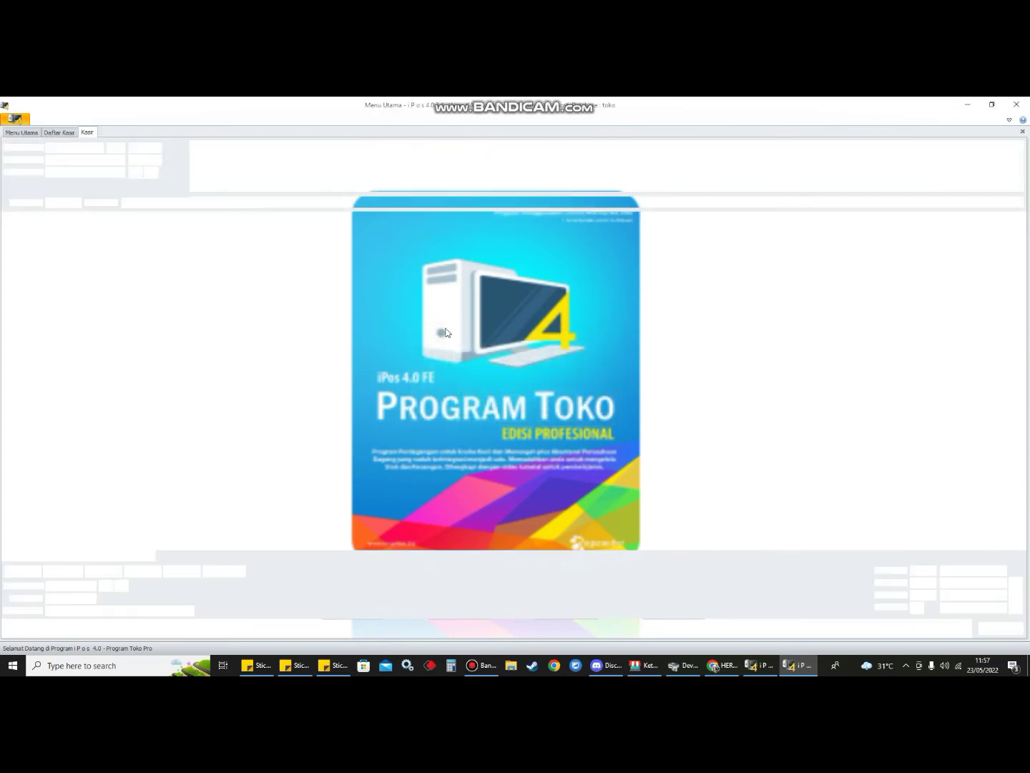
- Start a new item from Master Data, then close the form without saving
left_click(58, 120)
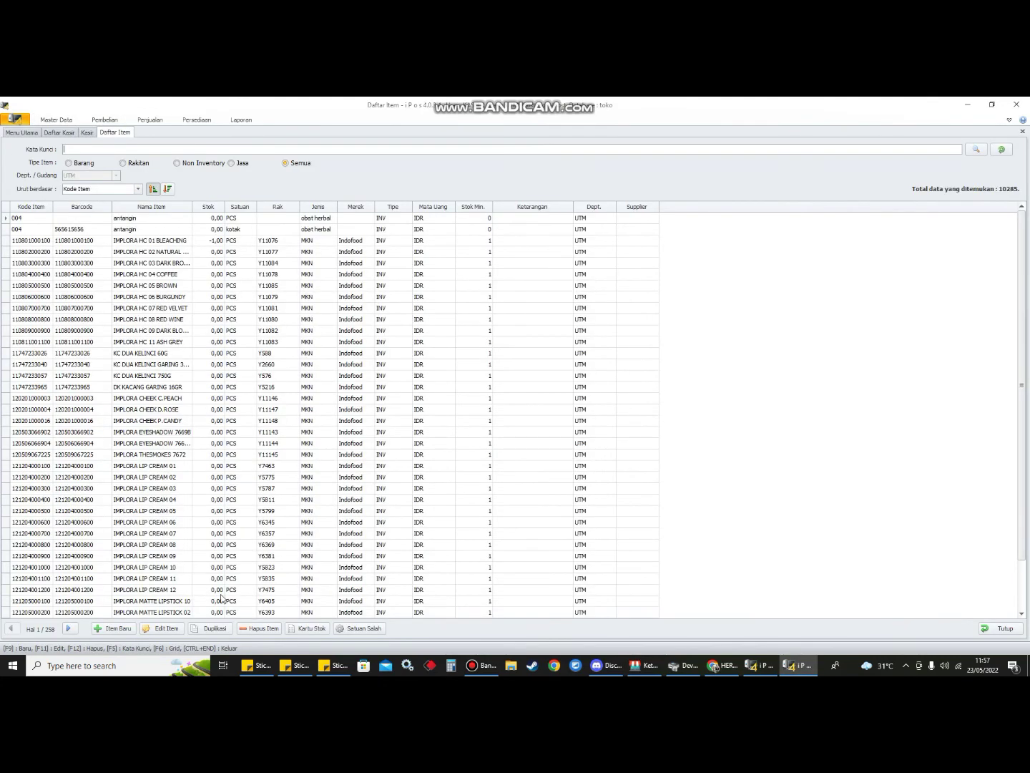
left_click(113, 628)
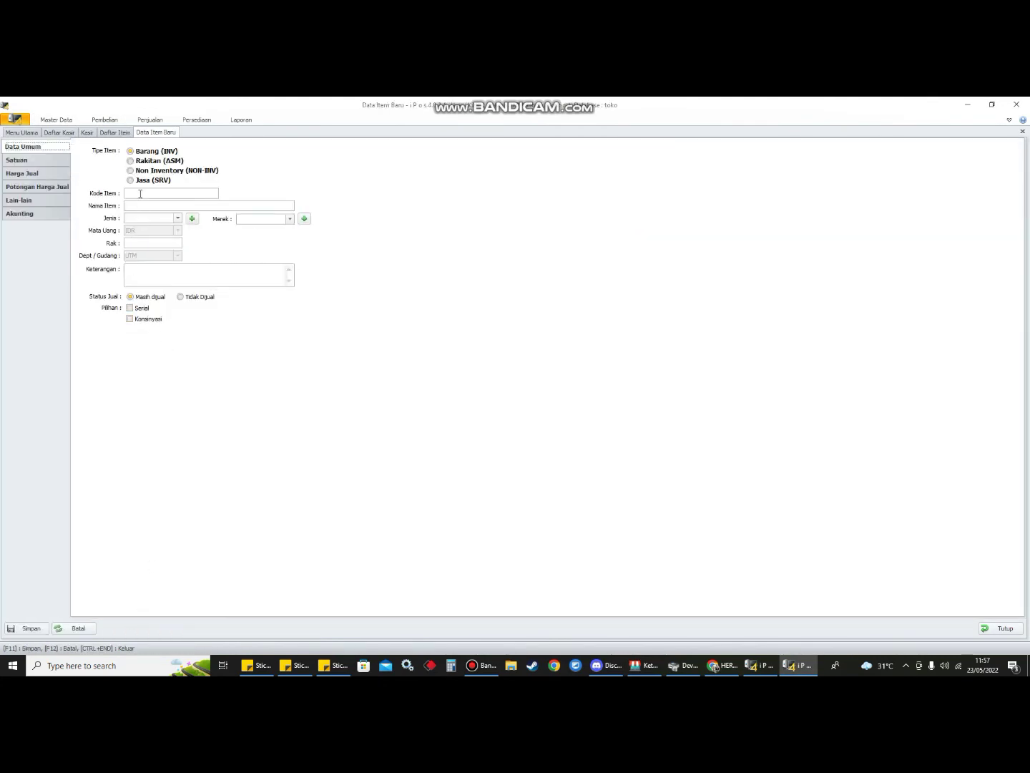
left_click(1008, 629)
left_click(545, 416)
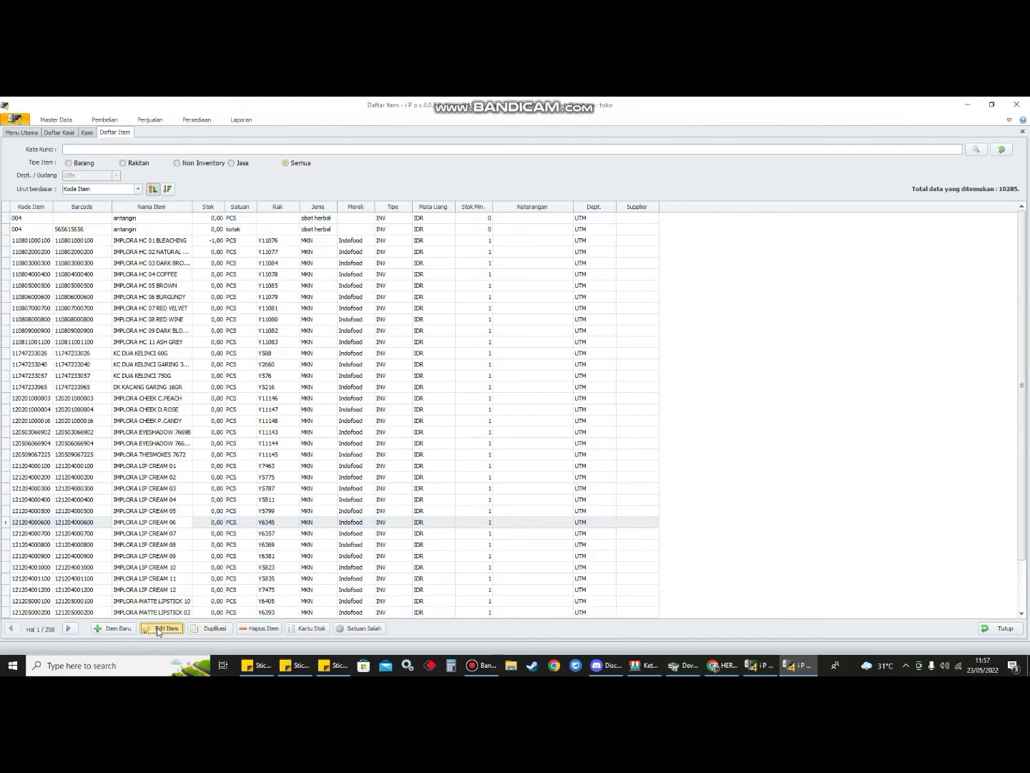
- Try saving IMPLORA LIP CREAM 06 with Harga Pokok 18, then cancel authorization and discard changes
left_click(159, 629)
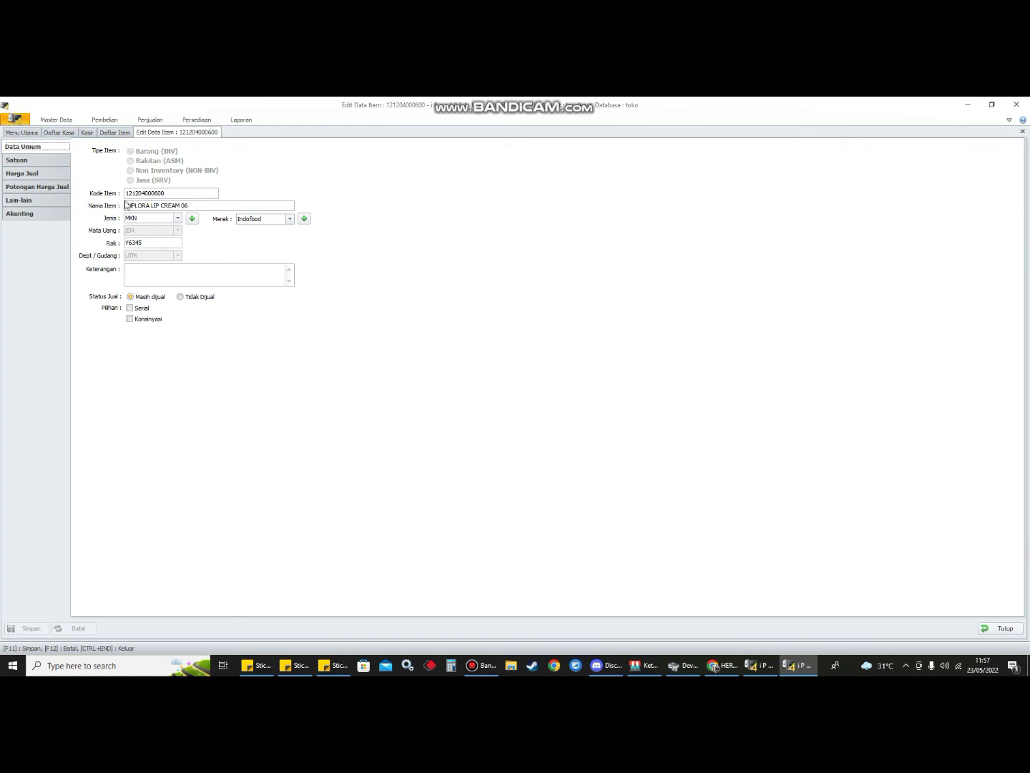
left_click(17, 159)
type("18")
left_click(23, 628)
left_click(563, 431)
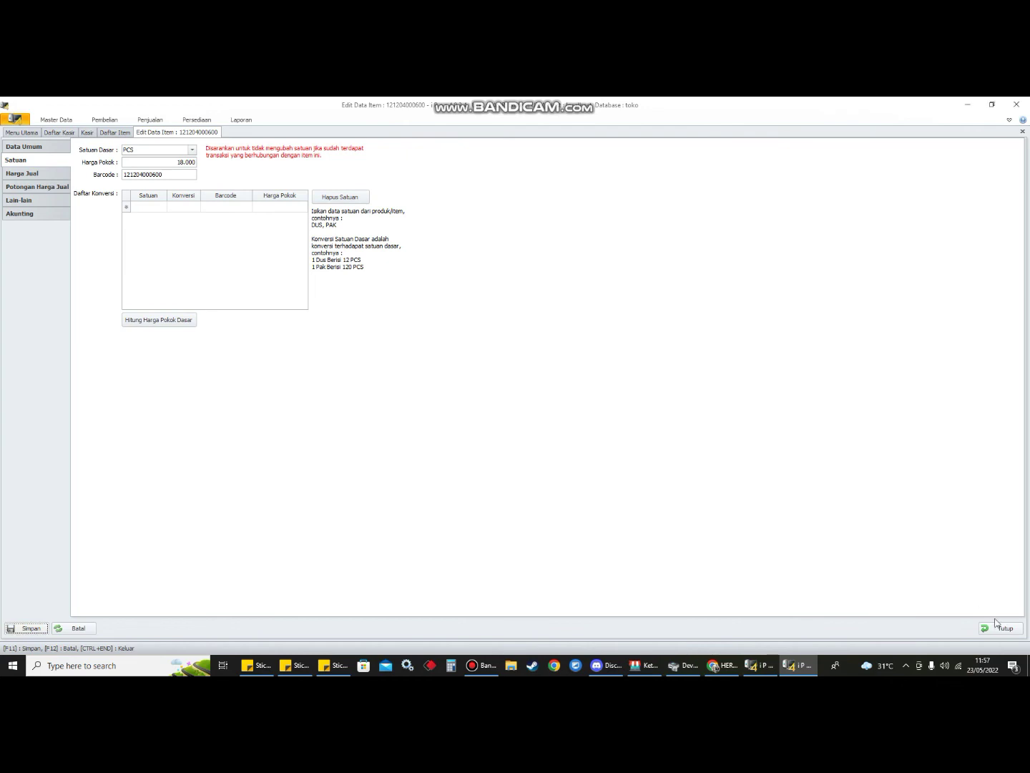
left_click(1001, 628)
left_click(549, 421)
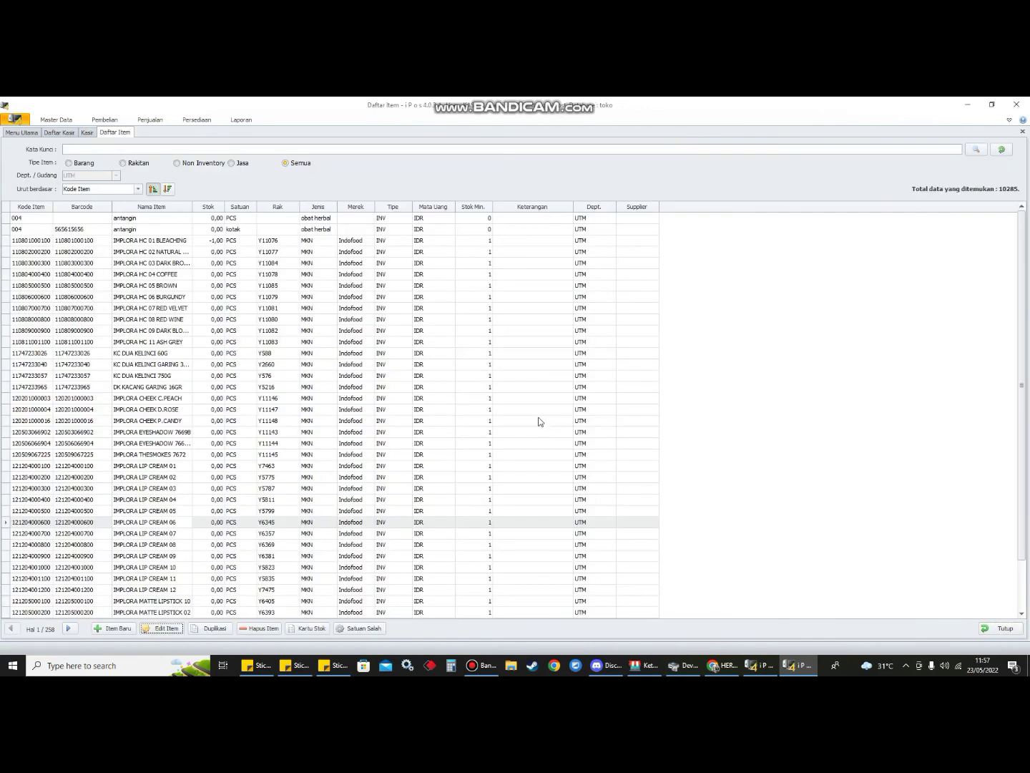
left_click(124, 122)
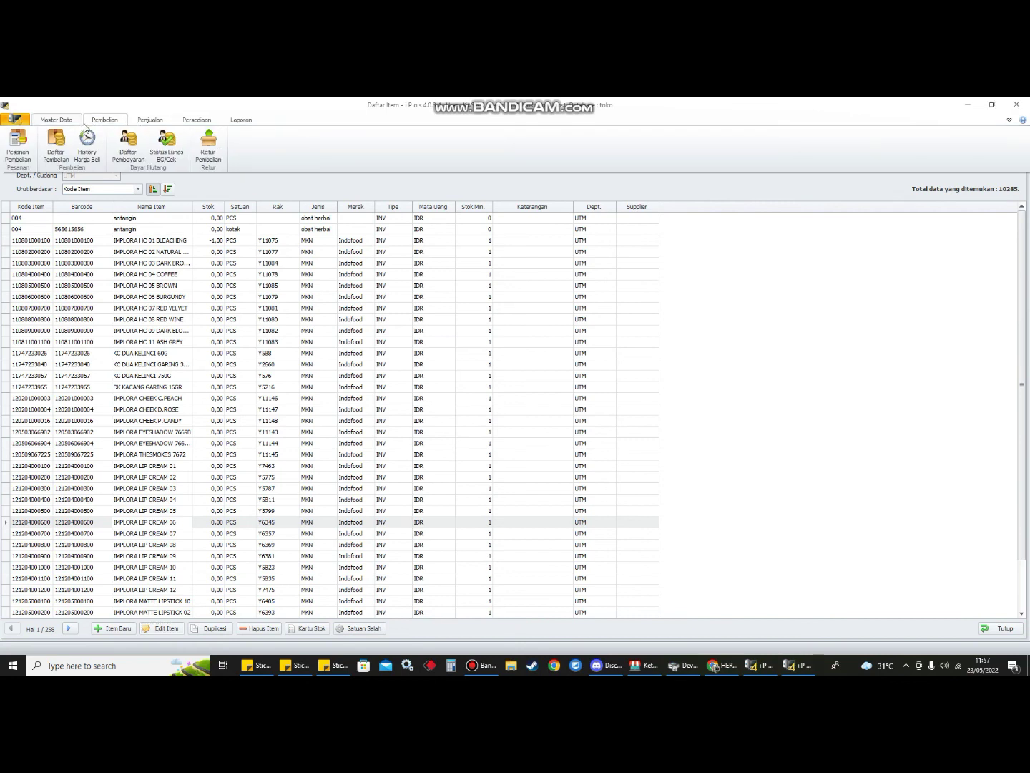
- Start a new purchase from Daftar Pembelian, then close it without saving
left_click(55, 146)
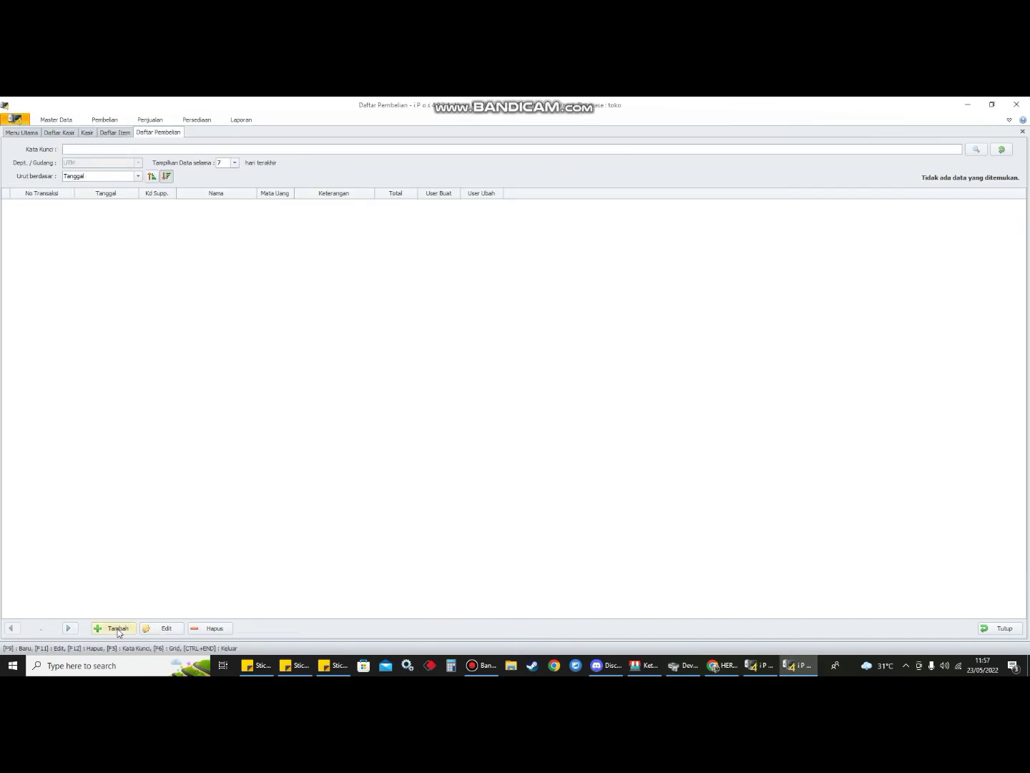
left_click(119, 627)
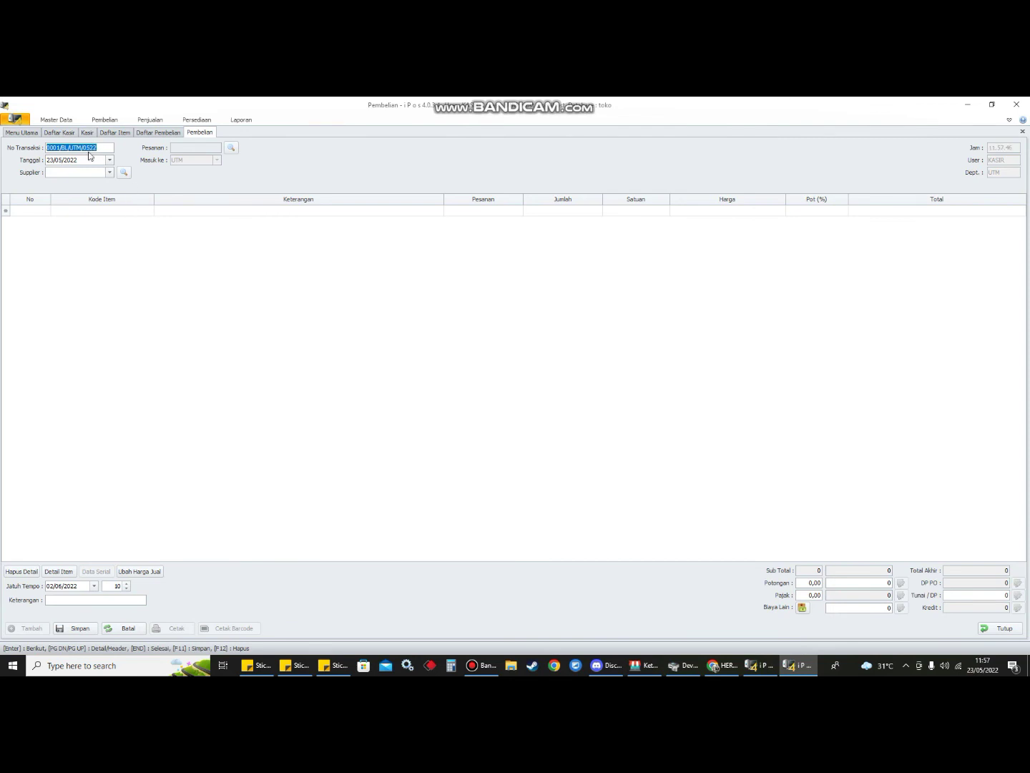
left_click(1000, 628)
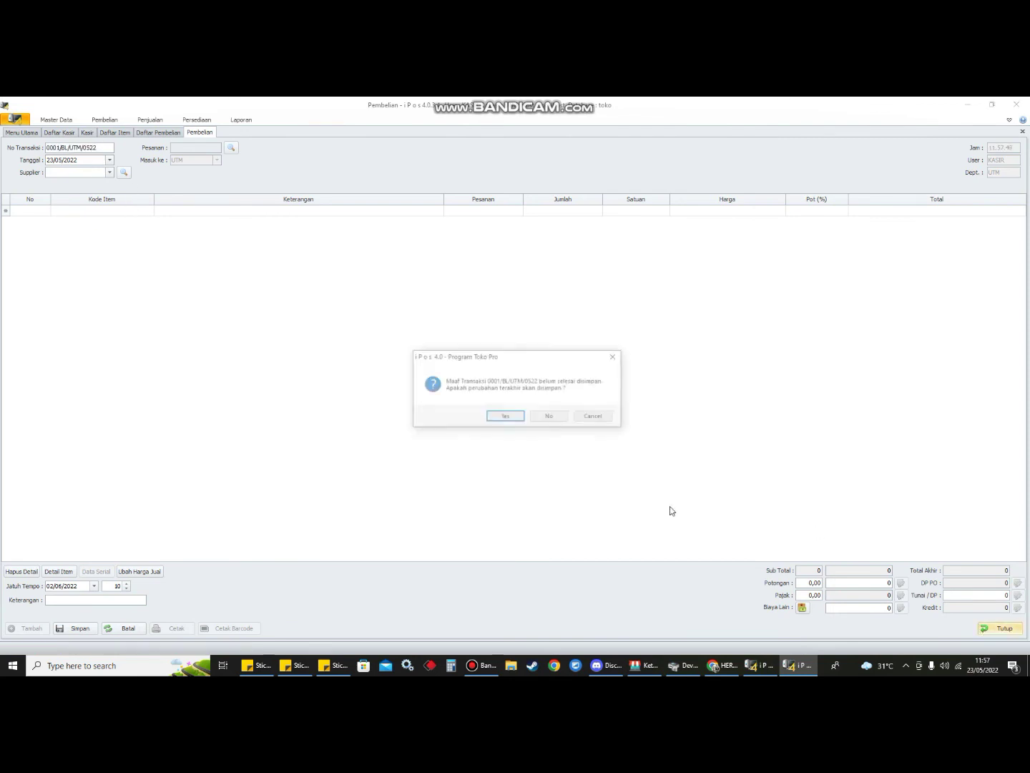
left_click(546, 421)
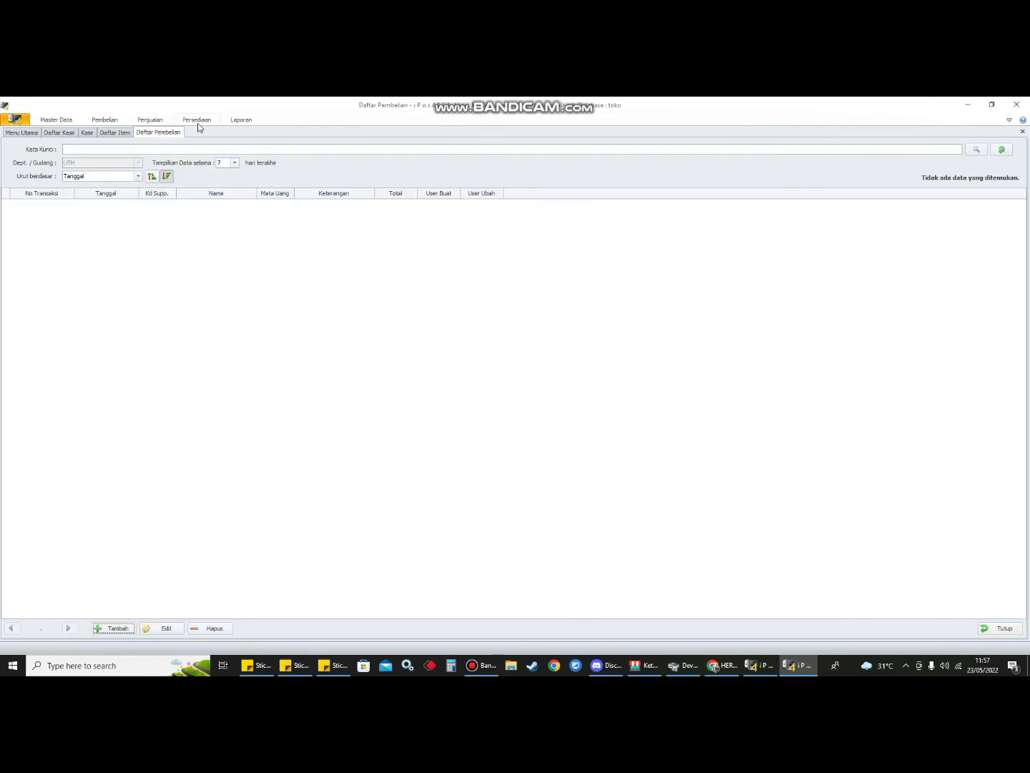
- Attempt the Laba Jual sales-profit report and cancel the Otorisasi request
left_click(243, 121)
left_click(347, 158)
left_click(366, 171)
left_click(558, 427)
- Reopen Daftar Item, then close the item list, purchase list and Kasir form without saving
left_click(58, 122)
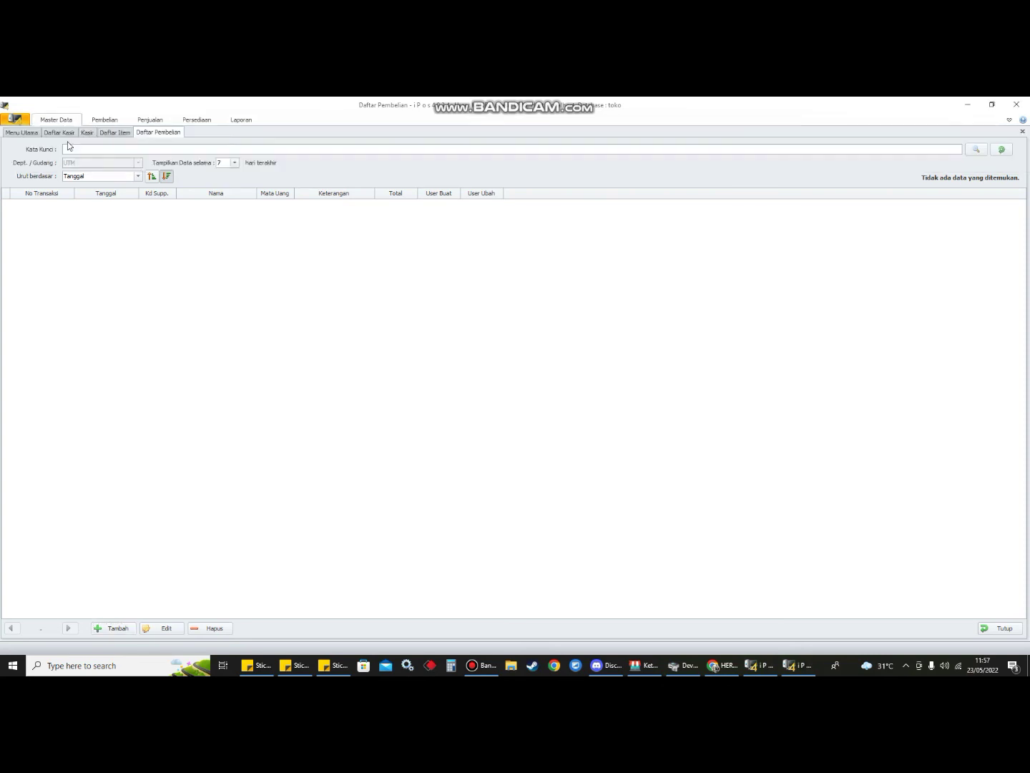
left_click(67, 144)
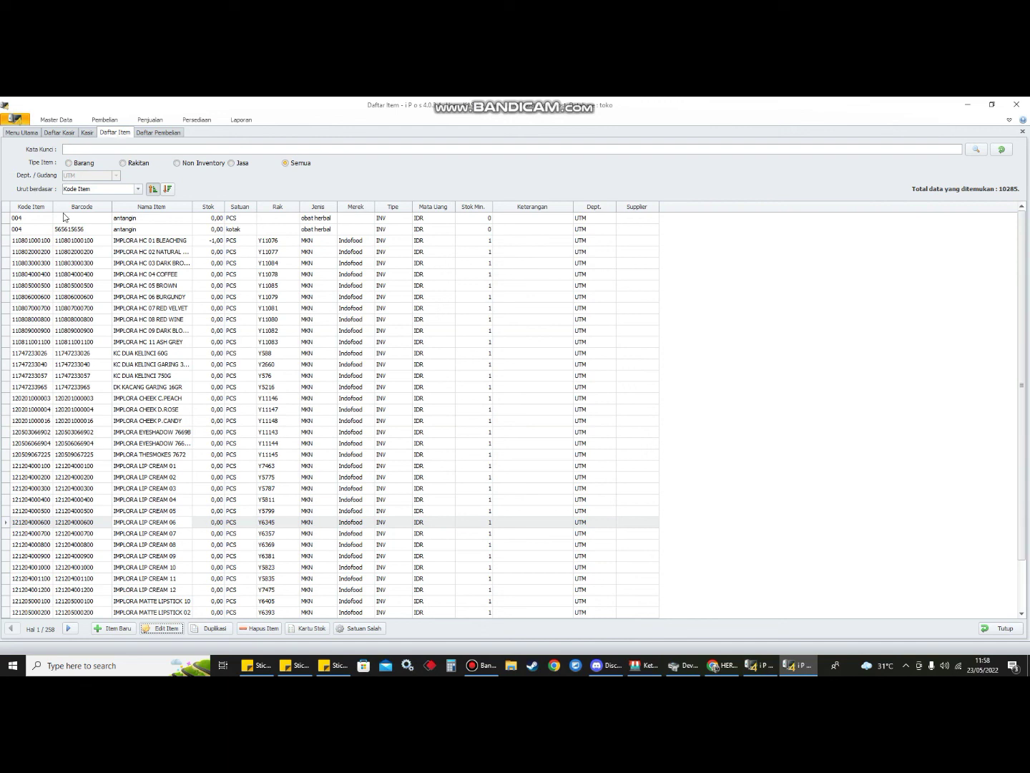
left_click(1005, 628)
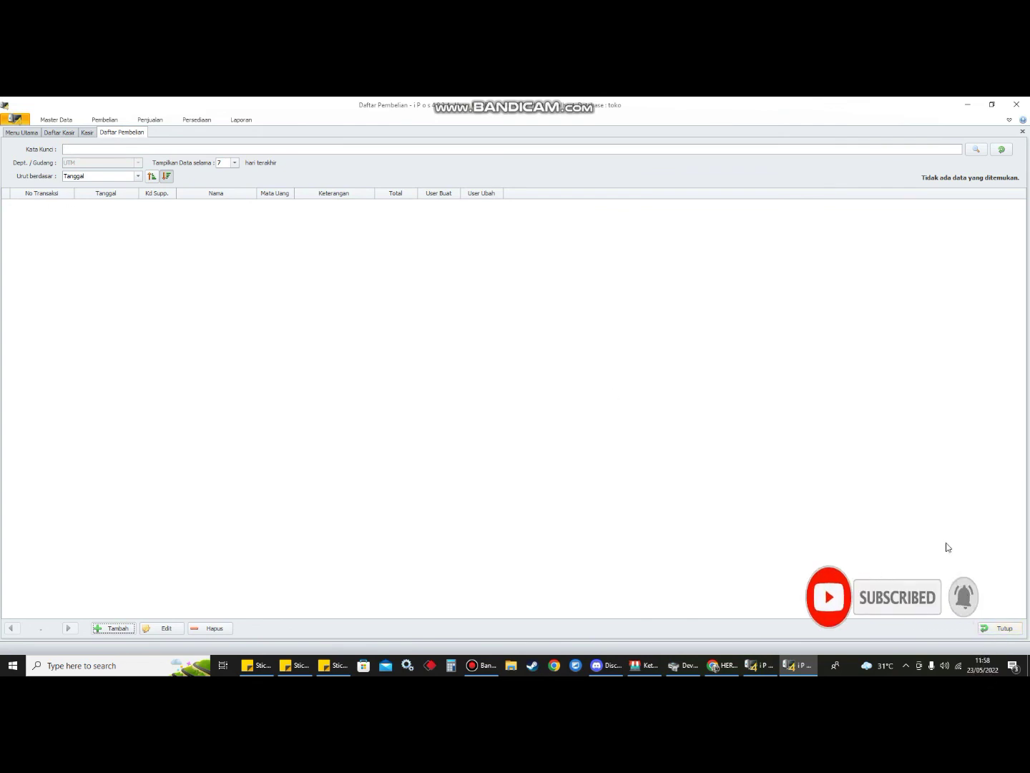
left_click(1002, 628)
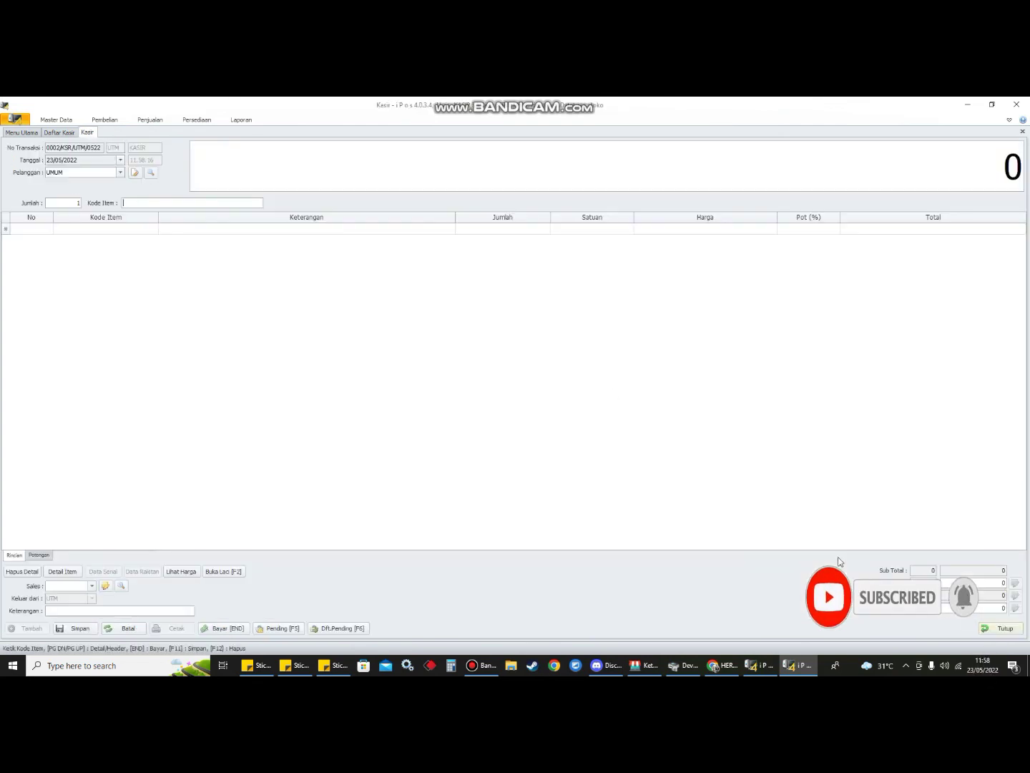
left_click(1003, 629)
left_click(538, 417)
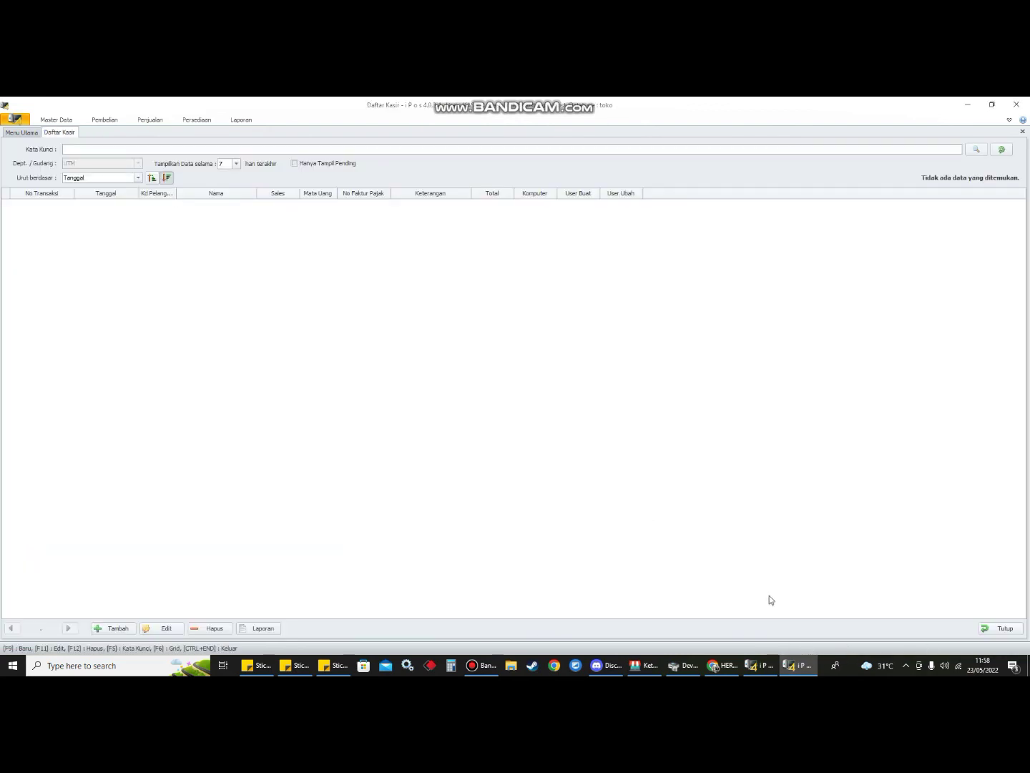
left_click(906, 666)
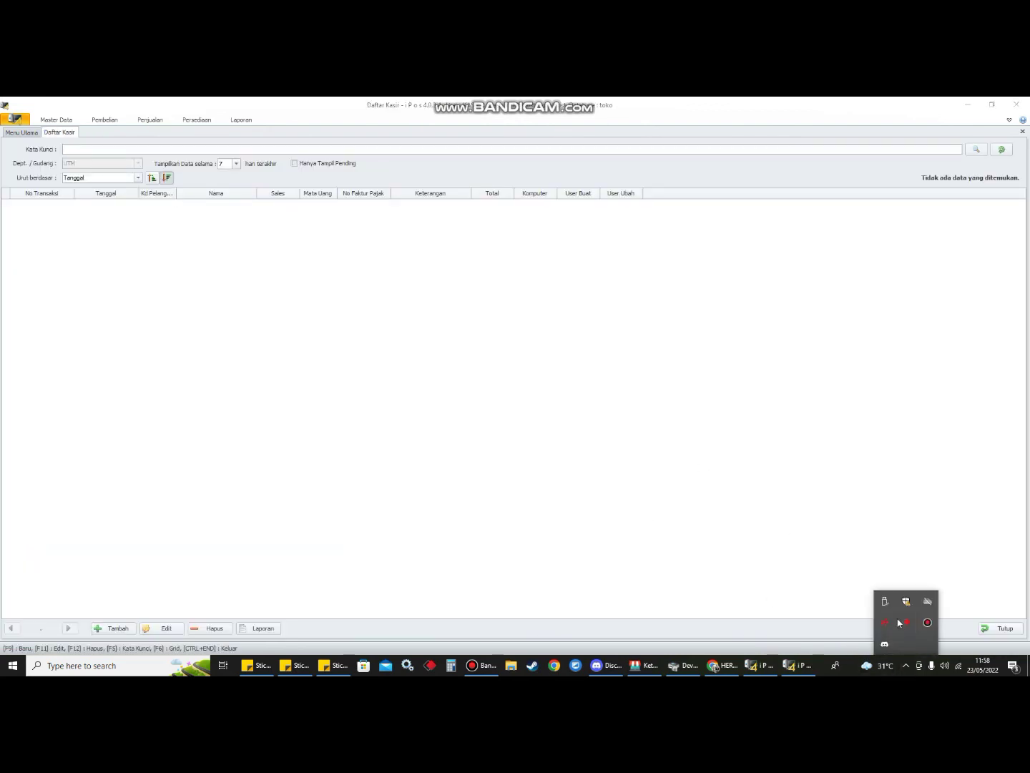